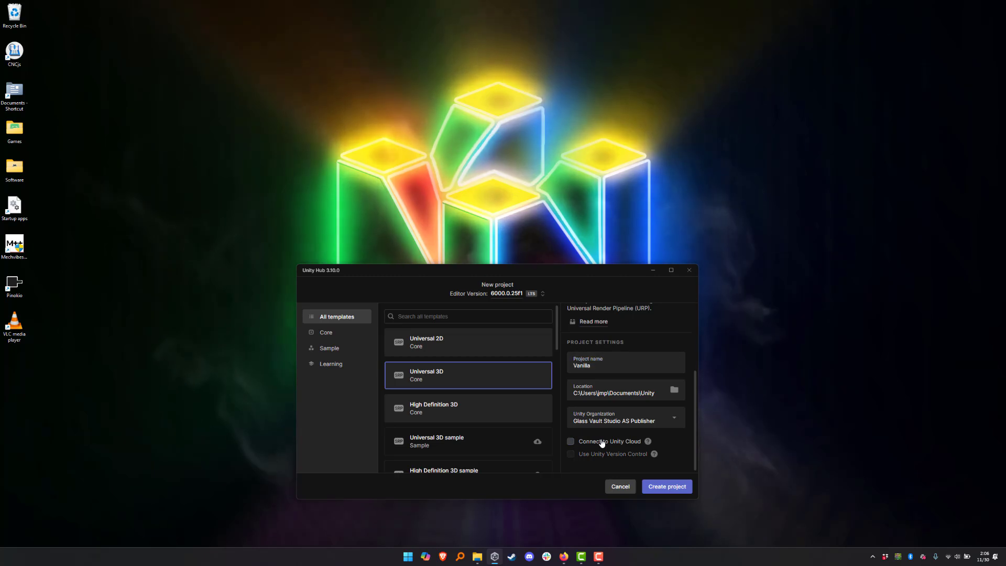
Create the Universal 3D project Vanilla and import all of Movement Animset Pro from My Assets, searching for "kubold"
left_click(676, 488)
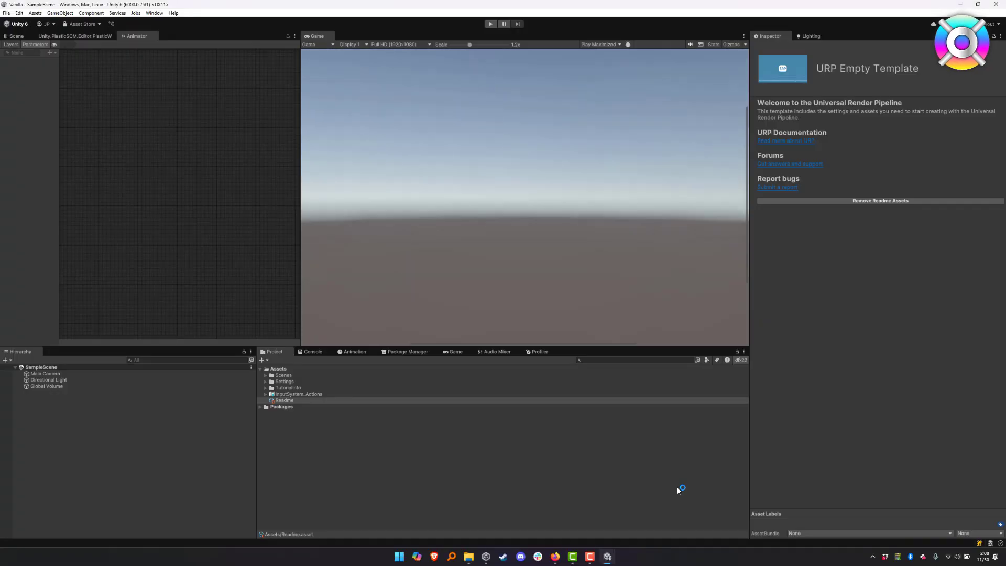
left_click(418, 354)
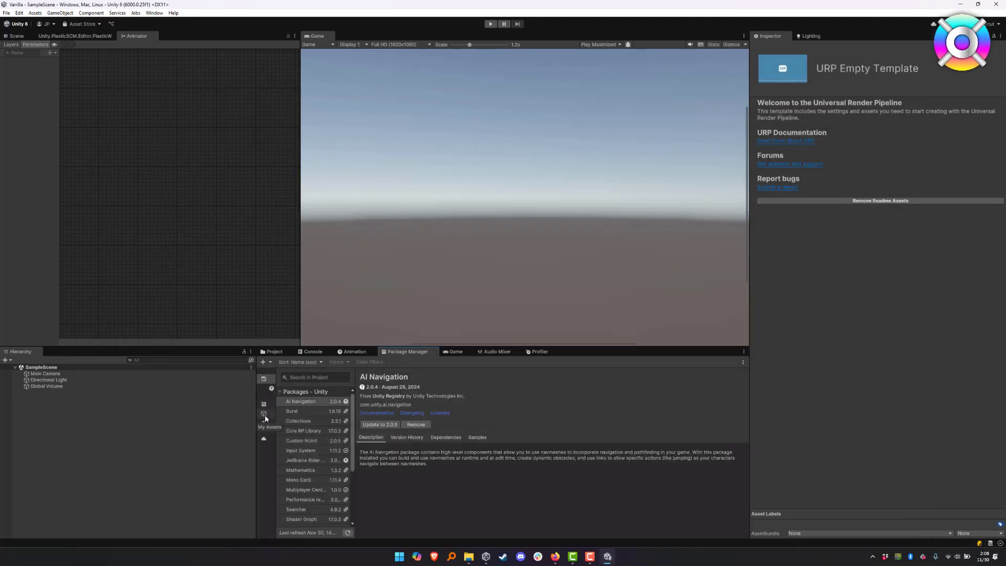
left_click(266, 417)
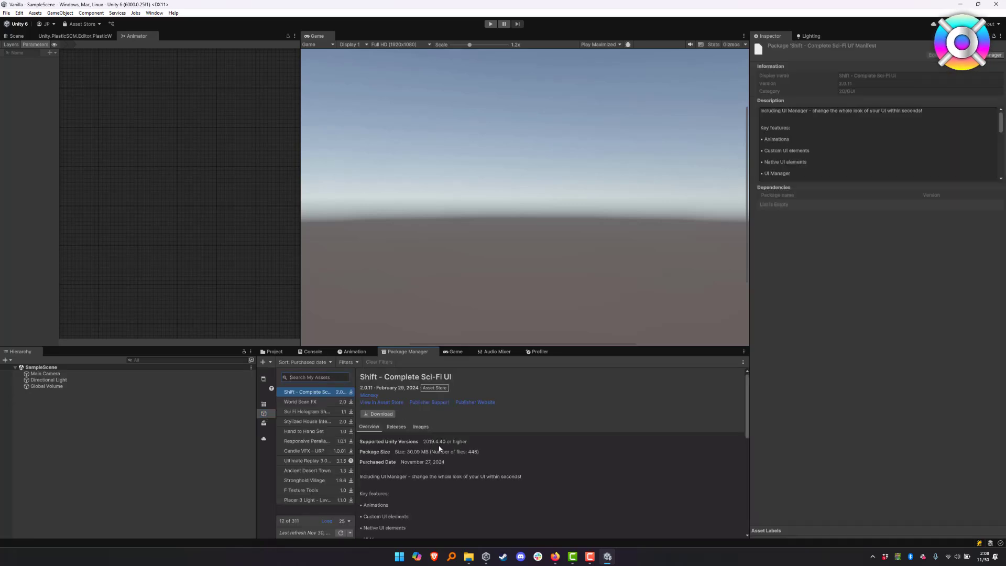
type("kubold")
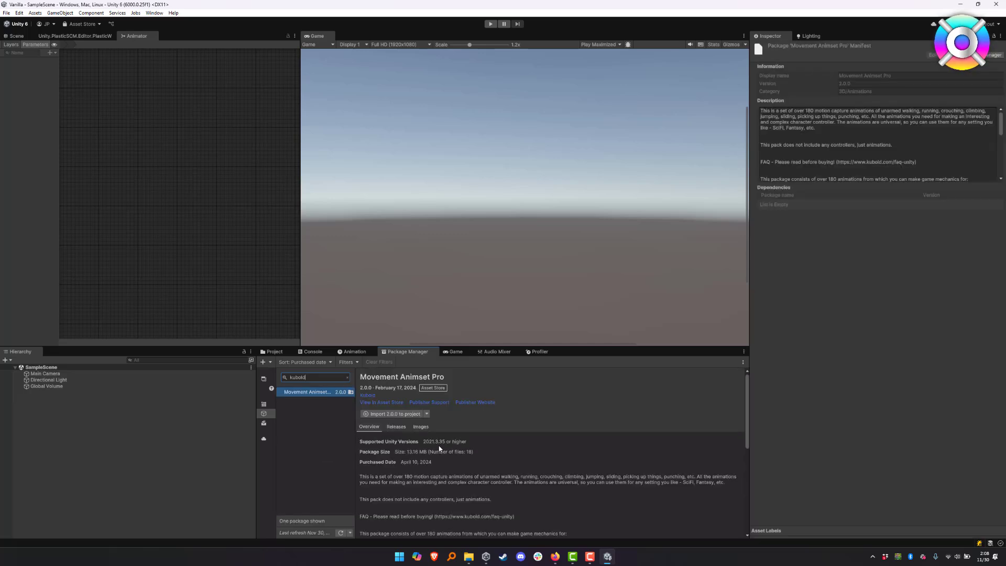
left_click(414, 414)
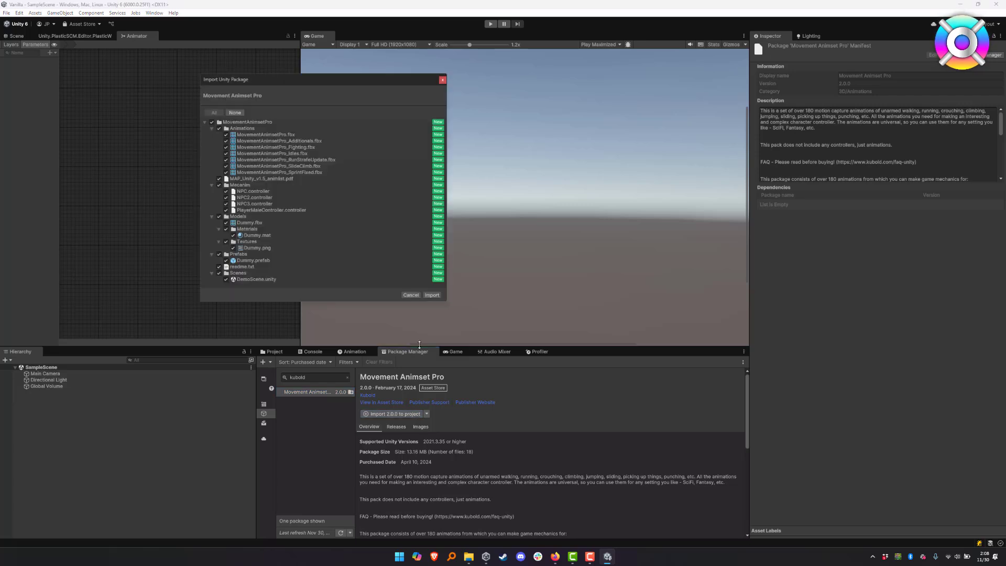
left_click(432, 295)
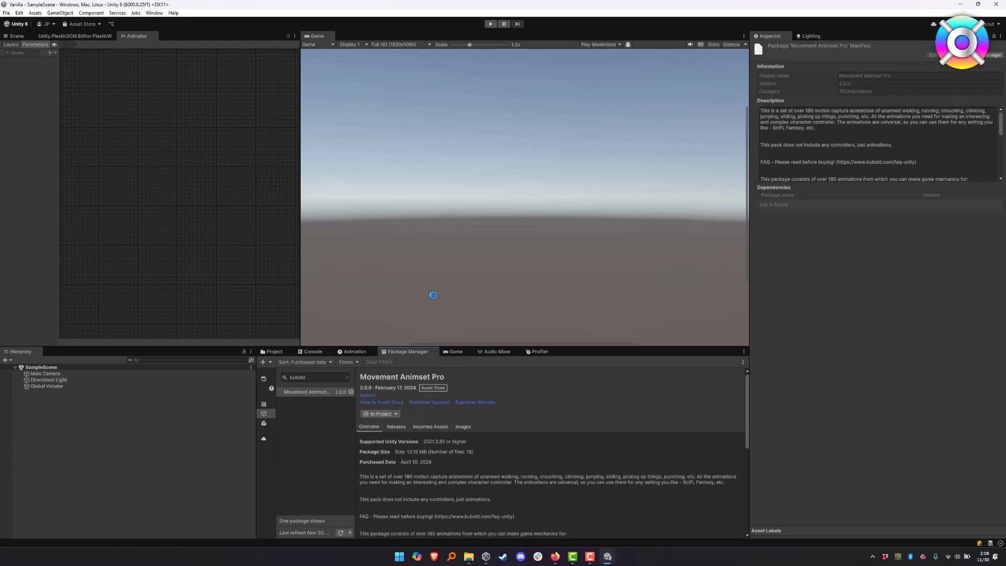
Search My Assets for "istep" and import the complete iStep 1.3.11 package into the project
left_click(347, 376)
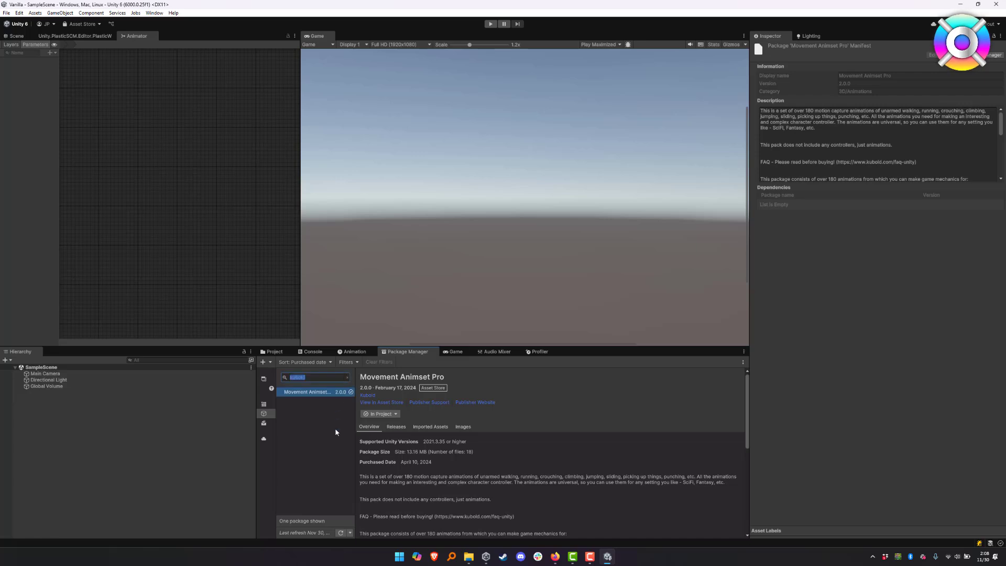
type("istep")
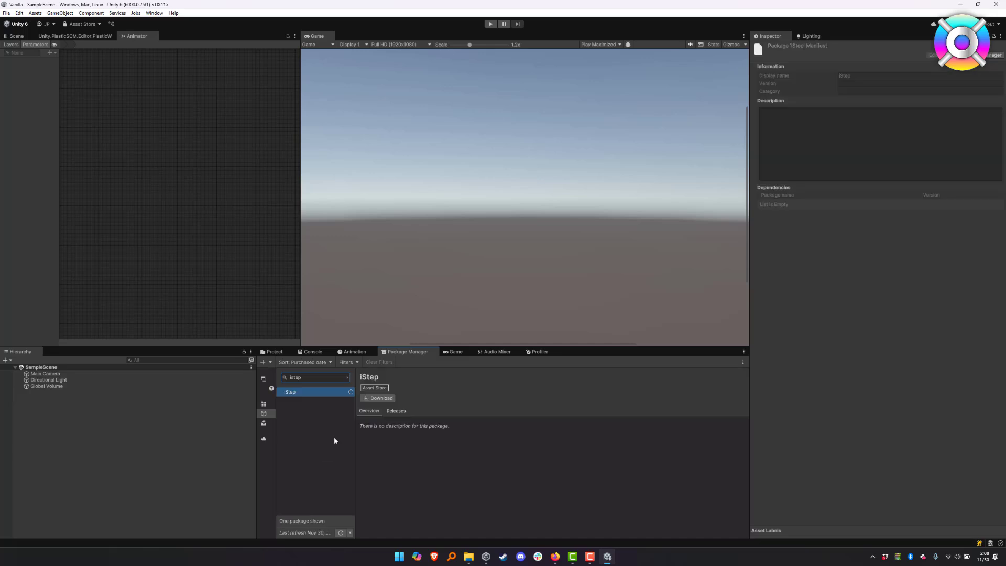
left_click(394, 414)
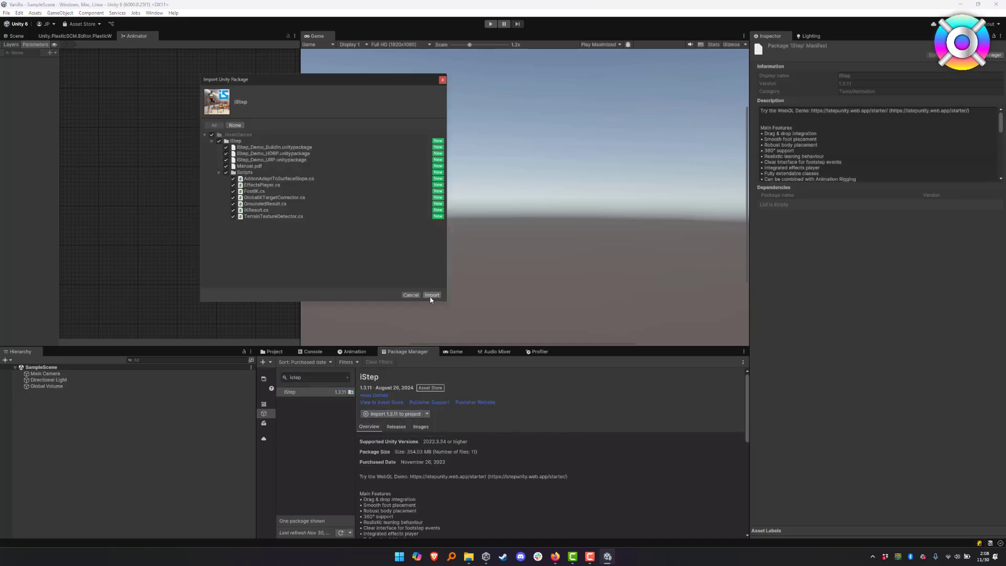
left_click(432, 296)
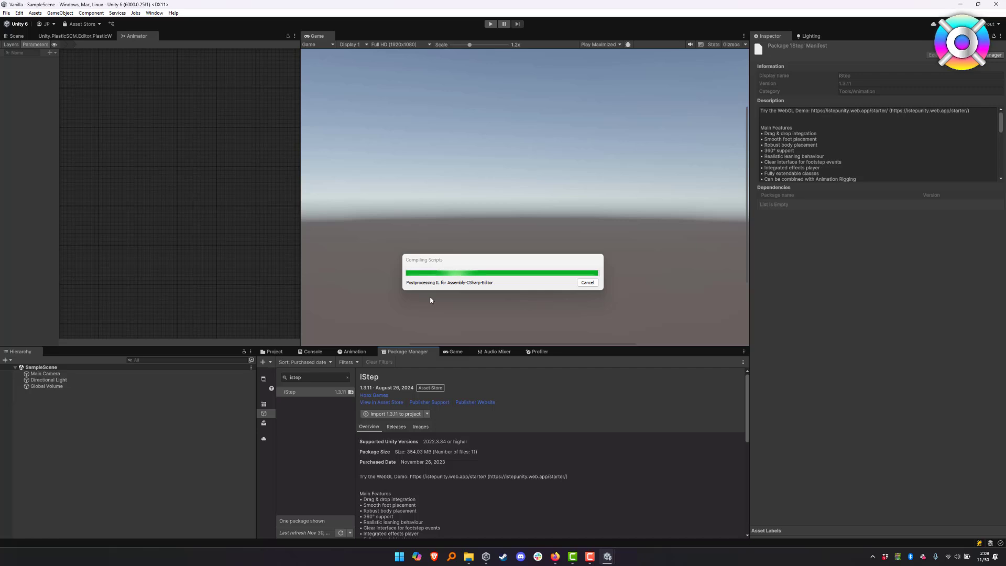
Search My Assets for "strider" and import the complete Strider 1.01 package, installing or upgrading its dependencies
left_click(337, 377)
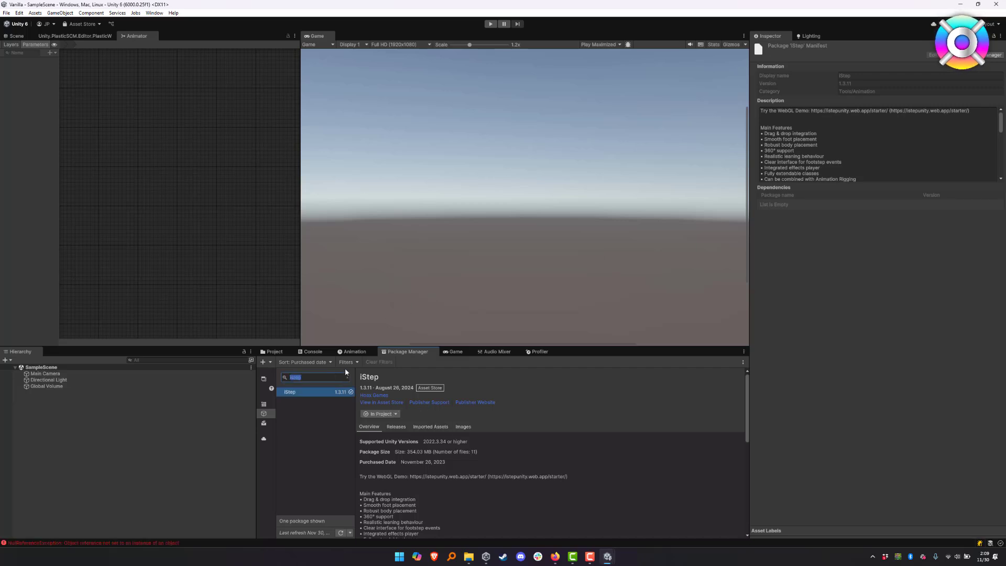
type("strider")
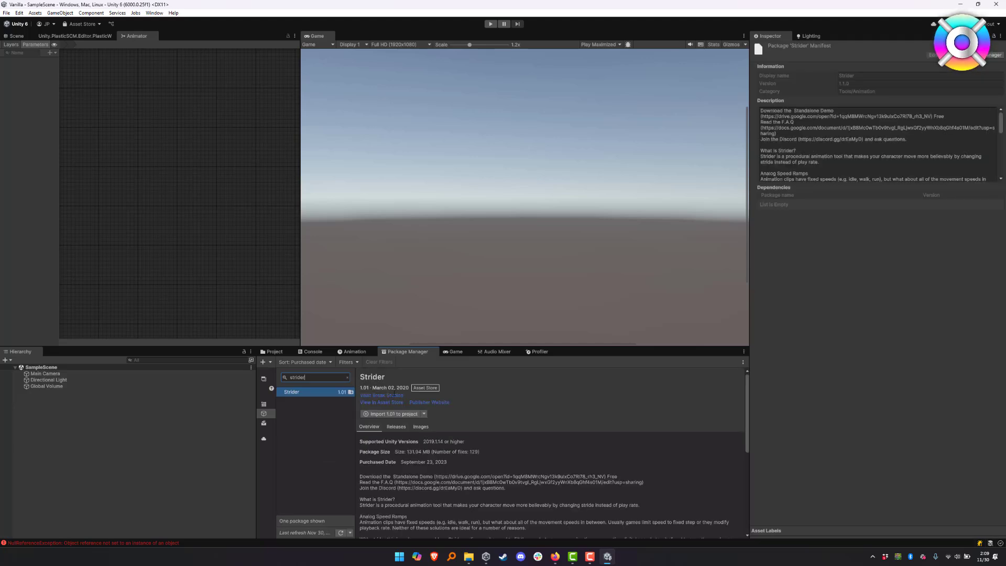
left_click(393, 414)
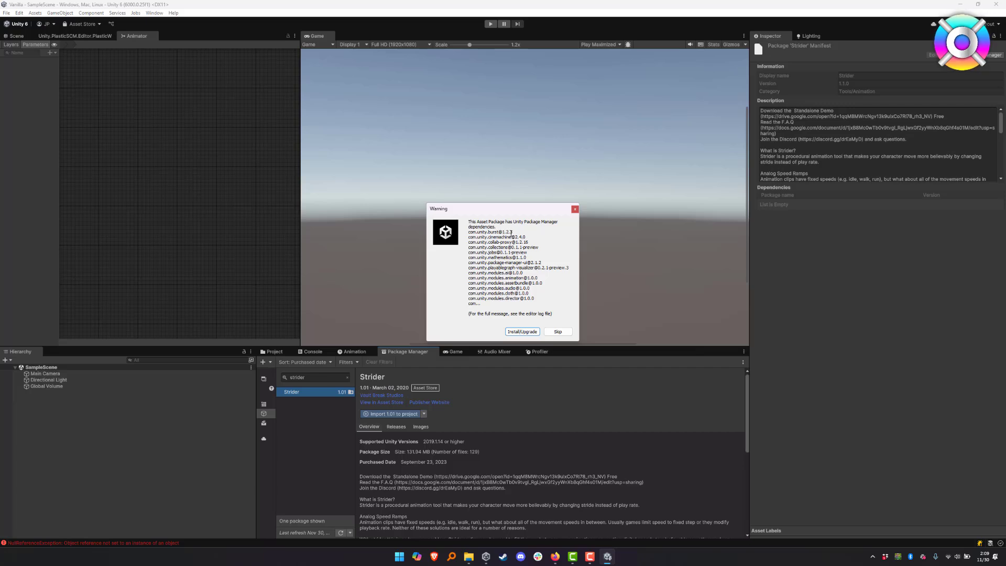
left_click(522, 332)
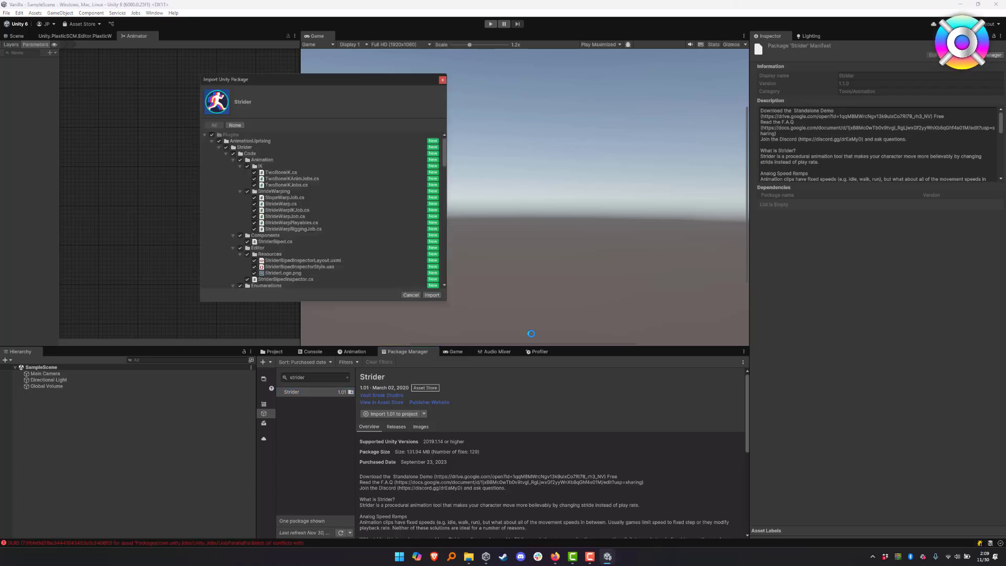
left_click(432, 294)
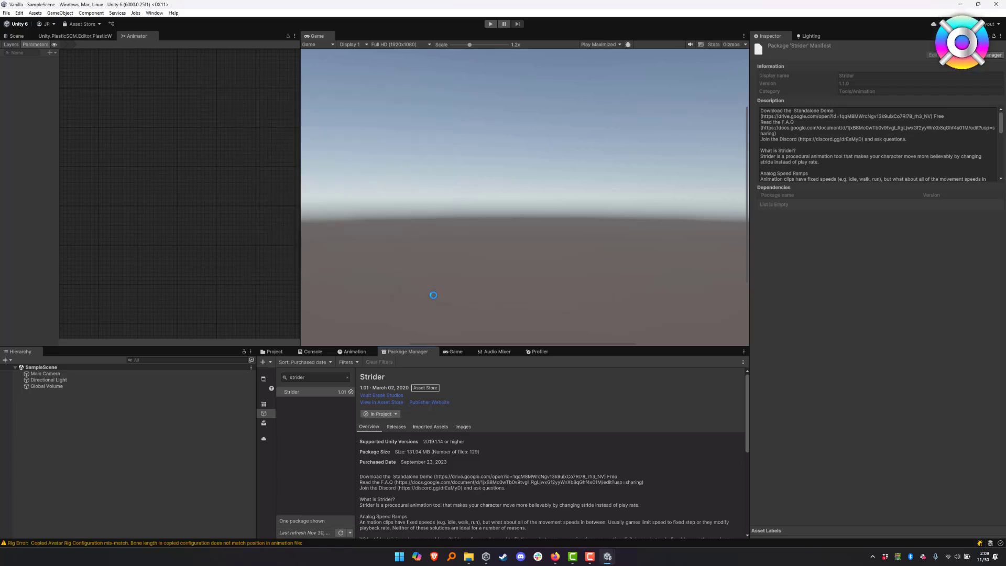
Search My Assets for "ragdoll" and import the Ragdoll Animator 2 package, version 1.0.2, into the project
left_click(346, 373)
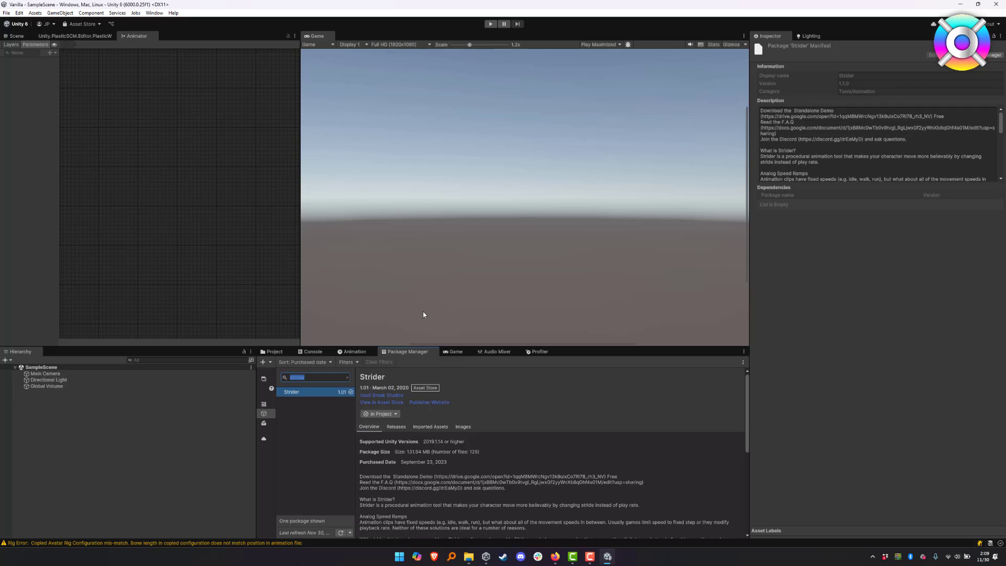
type("r")
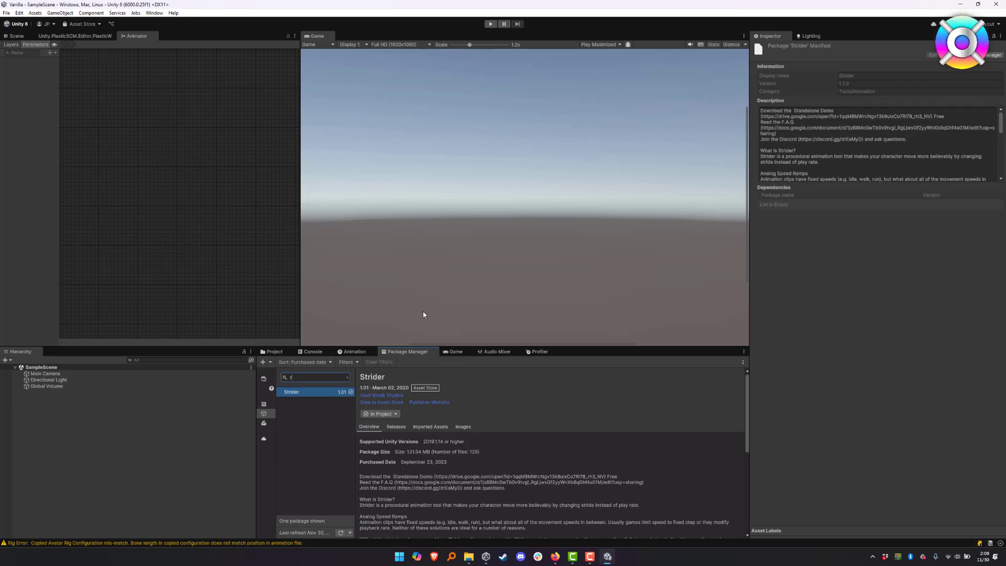
type("agdoll")
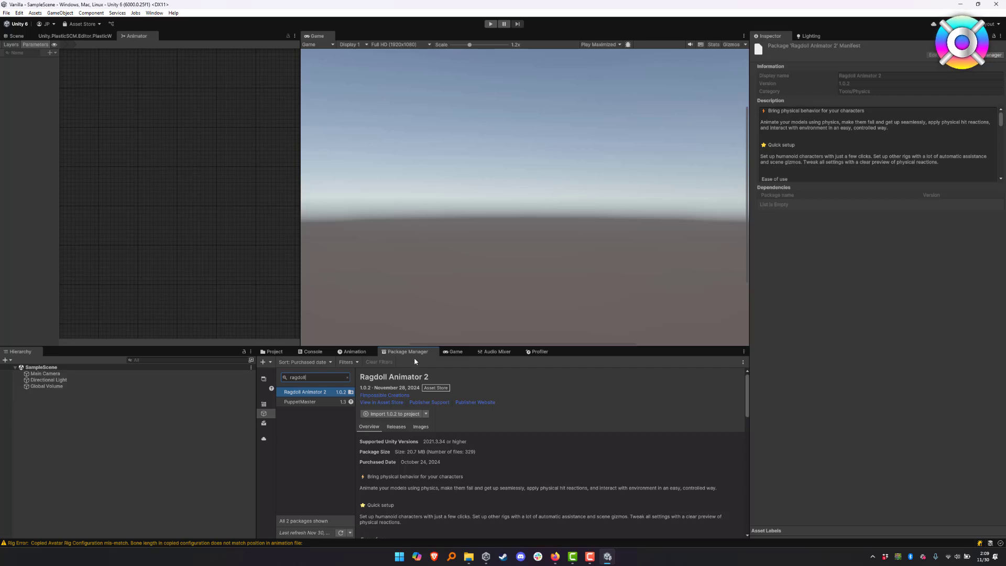
left_click(406, 418)
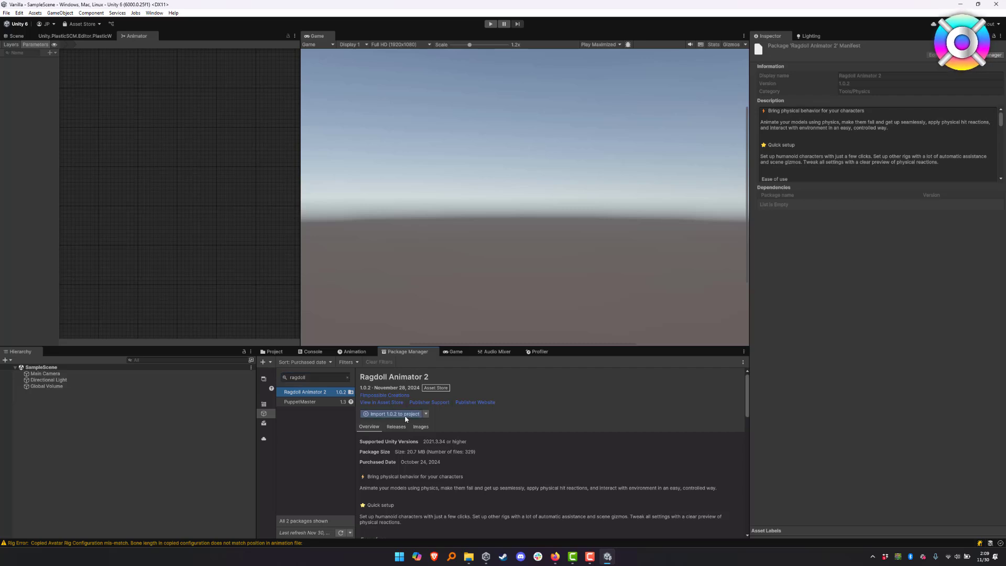
left_click(428, 298)
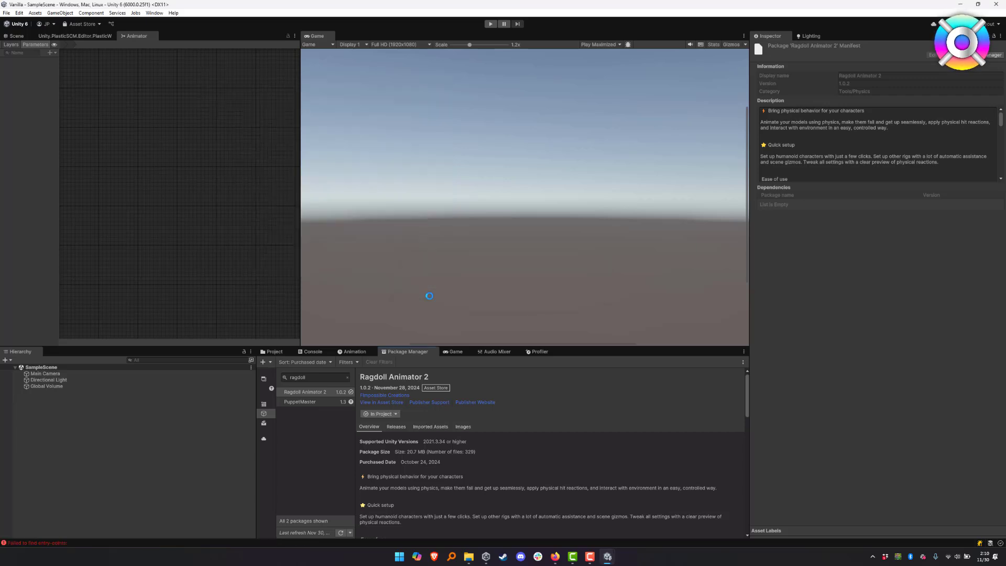
Search My Assets for "motion" and import the complete Motion Warping: Climb & Interact 2.1.1 package
left_click(325, 378)
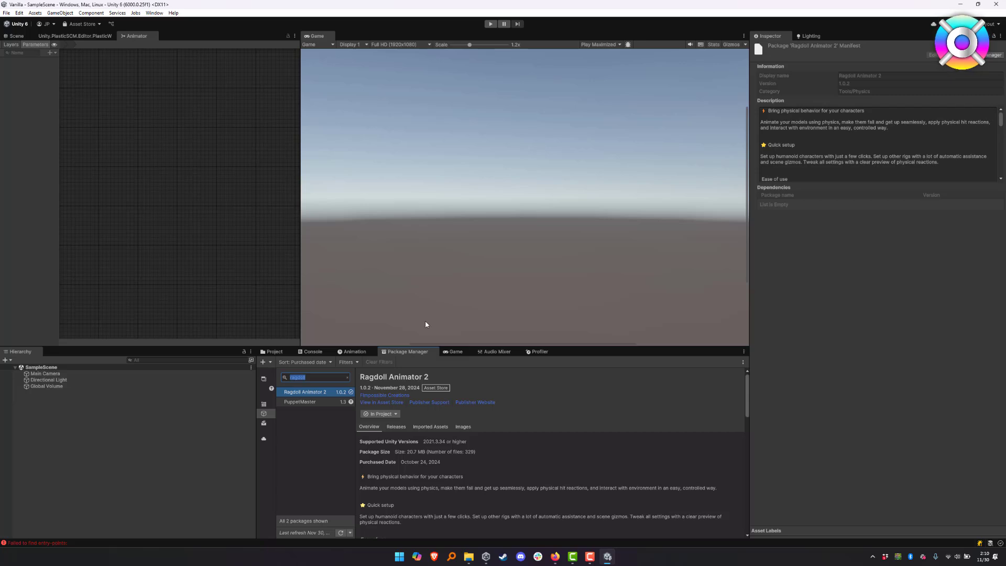
type("motion")
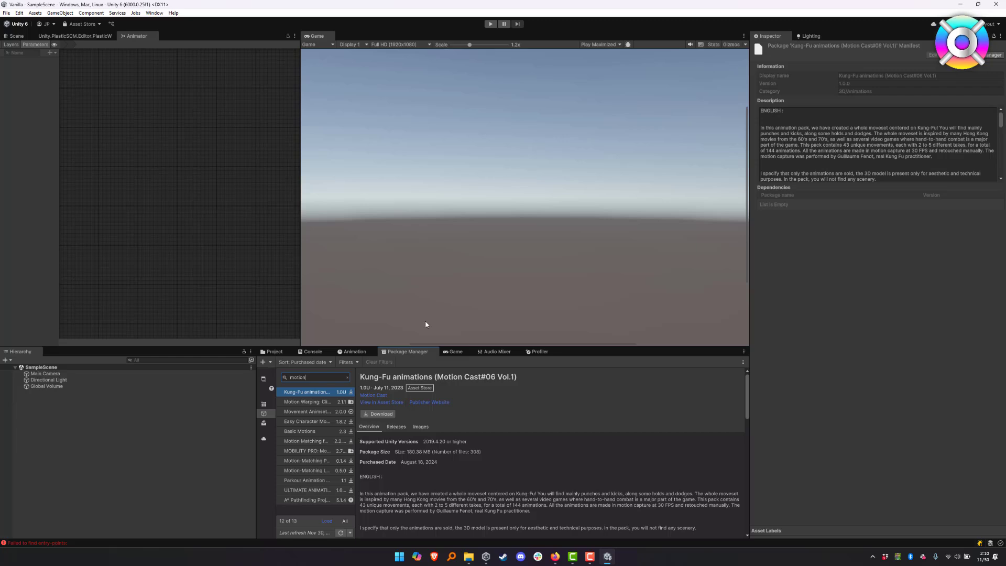
left_click(316, 402)
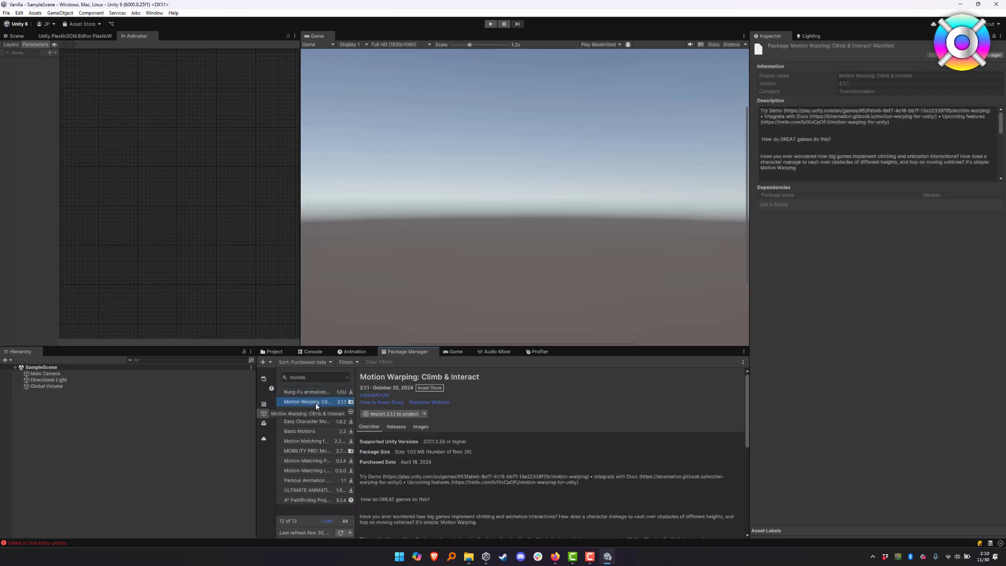
left_click(403, 414)
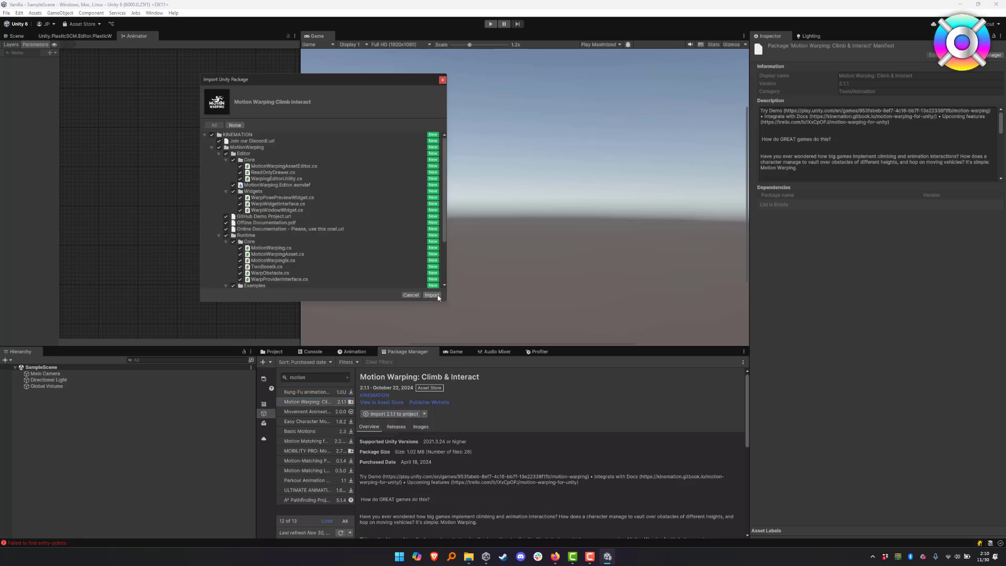
left_click(437, 296)
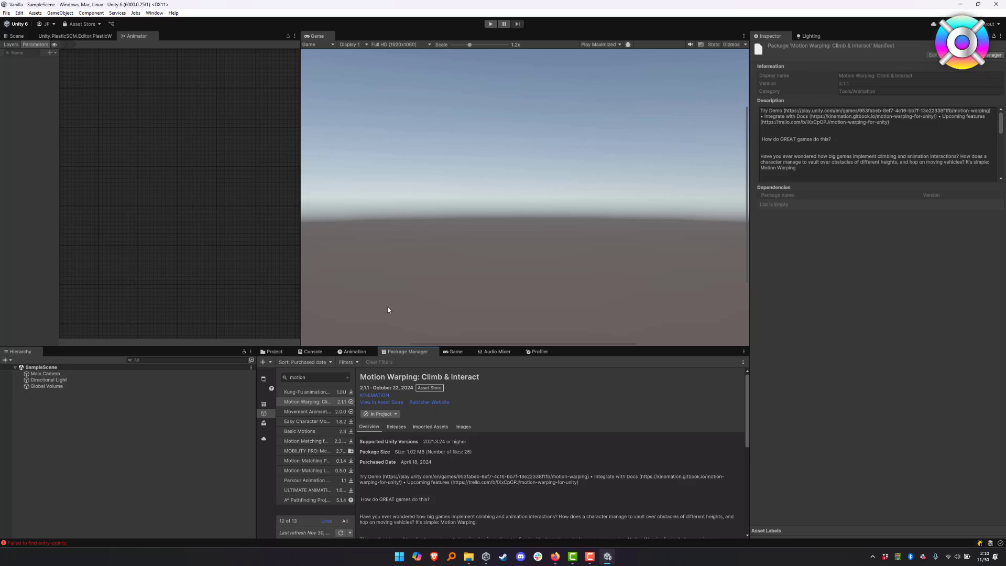
Clear the console messages and show the details of the com.unity.jobs compile error
left_click(316, 352)
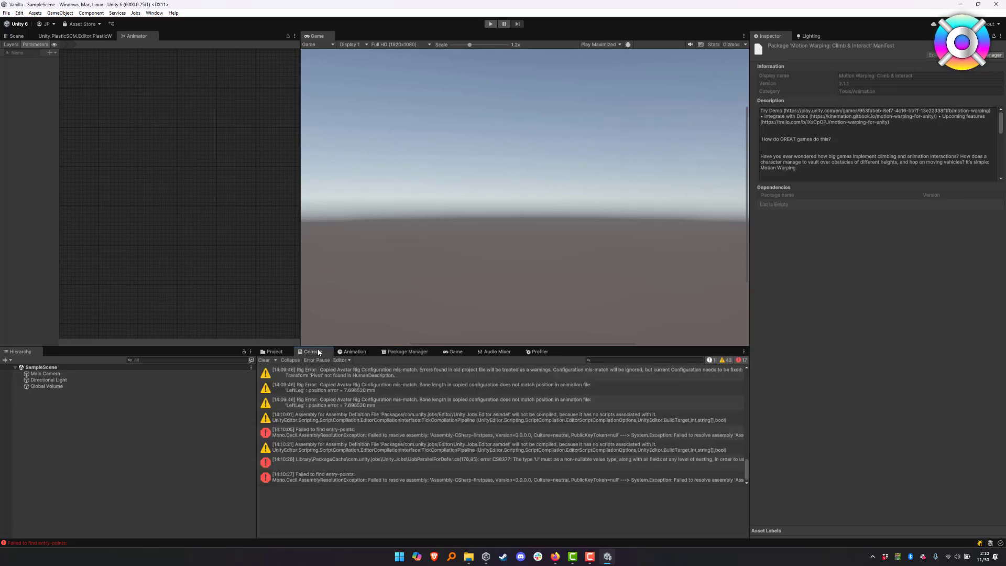
left_click(266, 360)
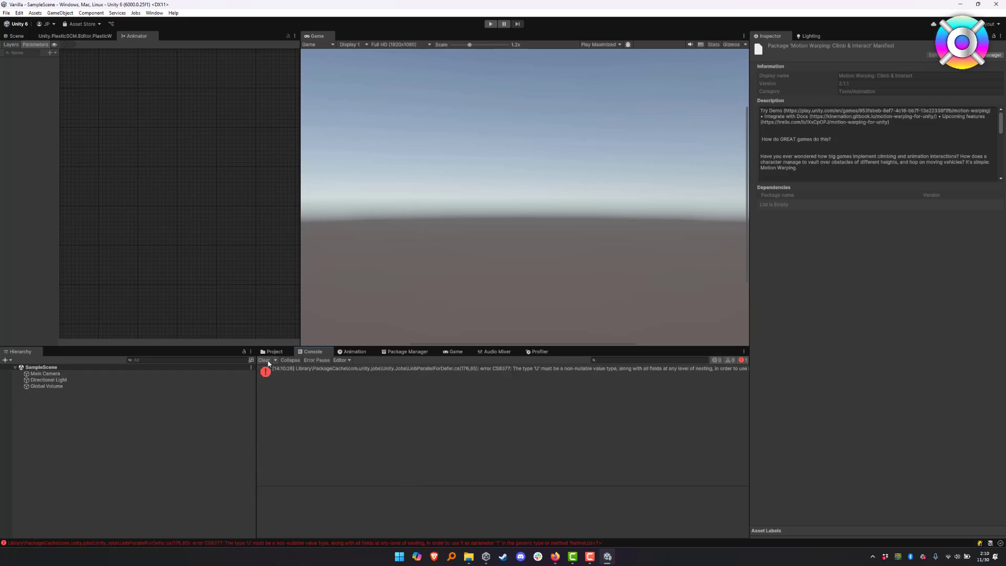
left_click(390, 371)
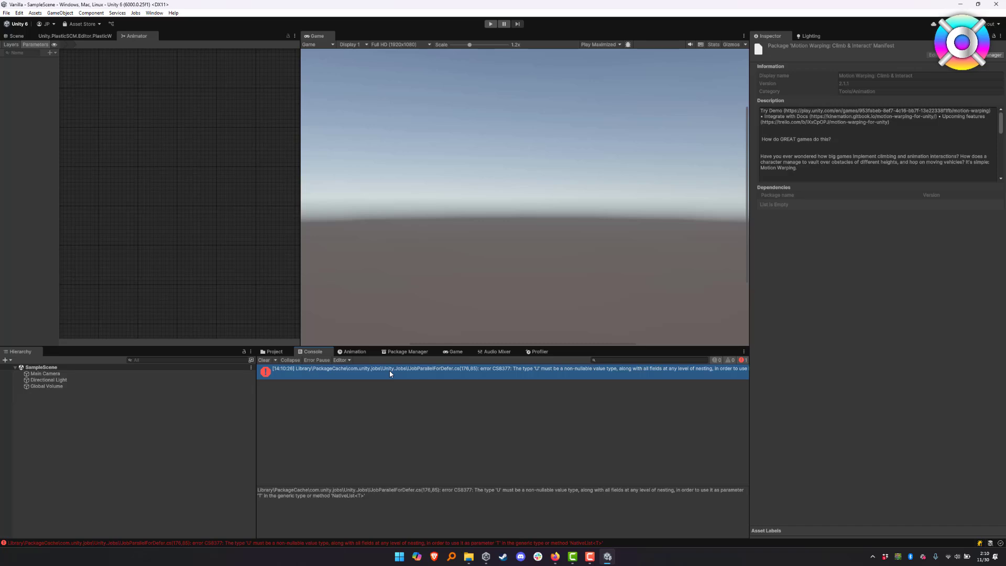
Update the Unity Registry package Jobs to 0.70.0-preview.7 and consent to automatic script updating for the listed and any other affected files
left_click(406, 352)
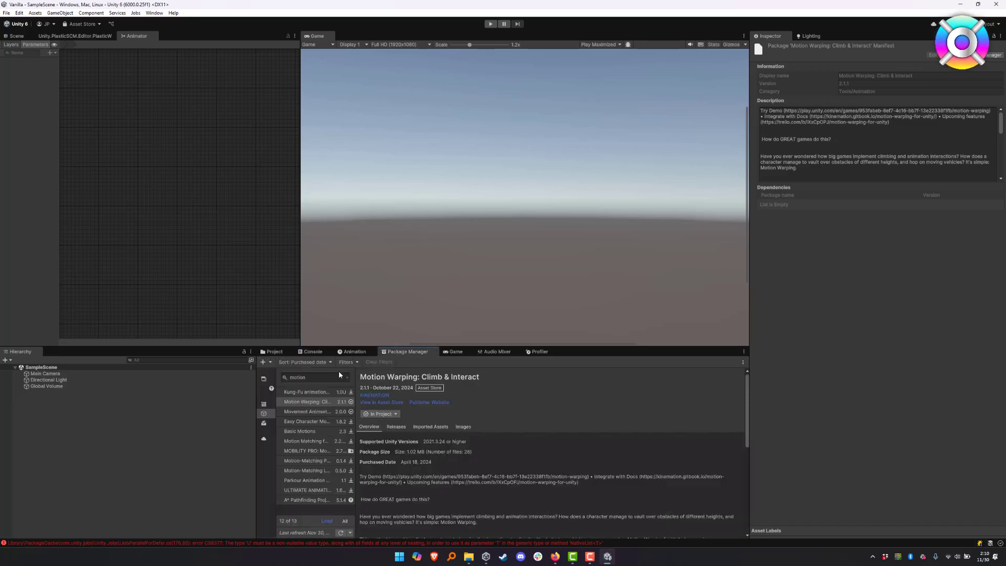
left_click(264, 404)
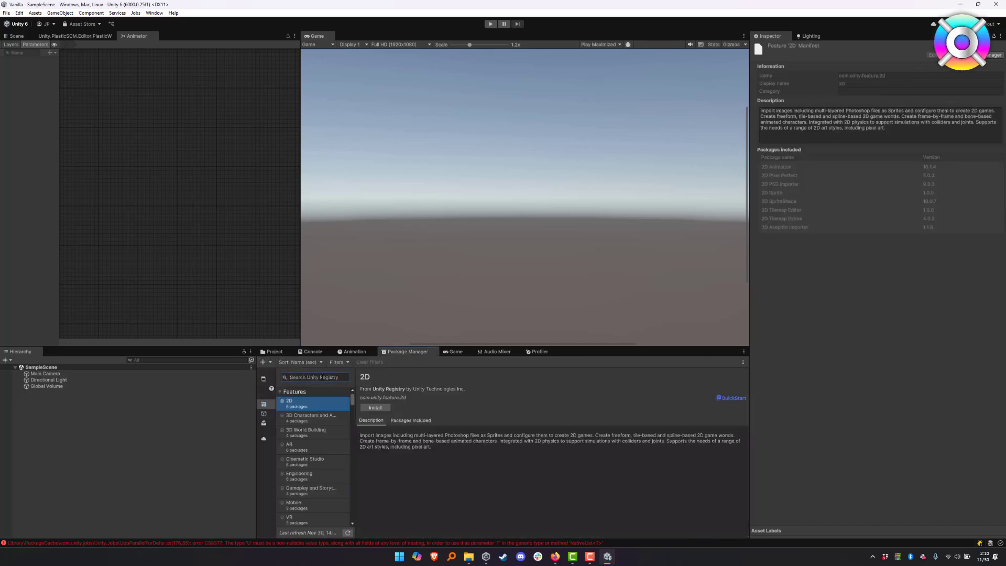
type("l")
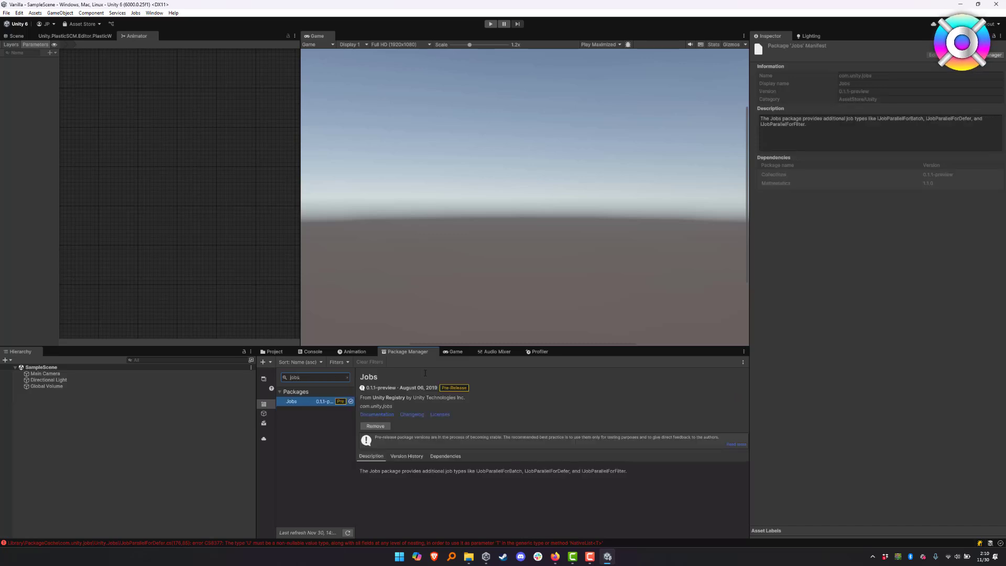
left_click(422, 456)
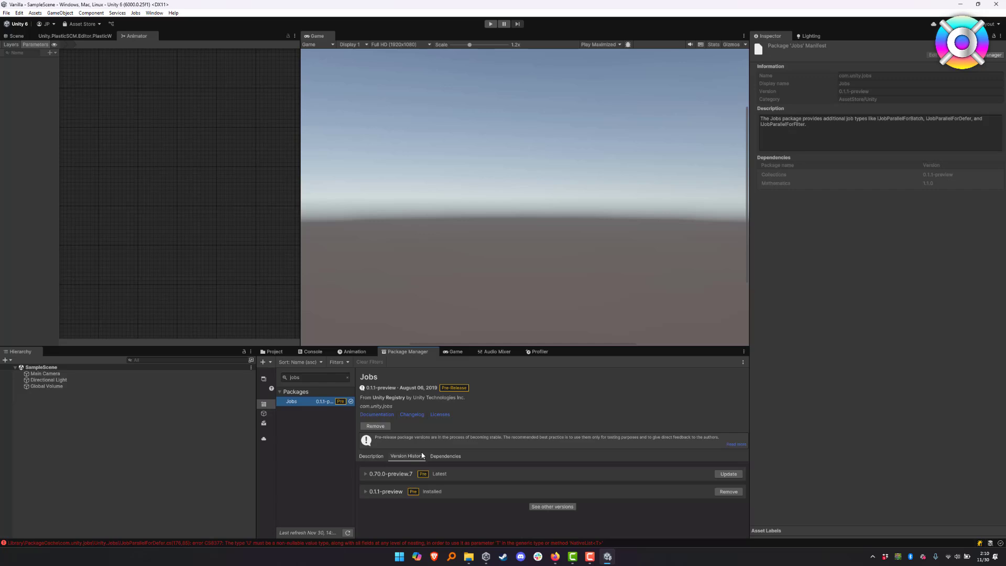
left_click(740, 475)
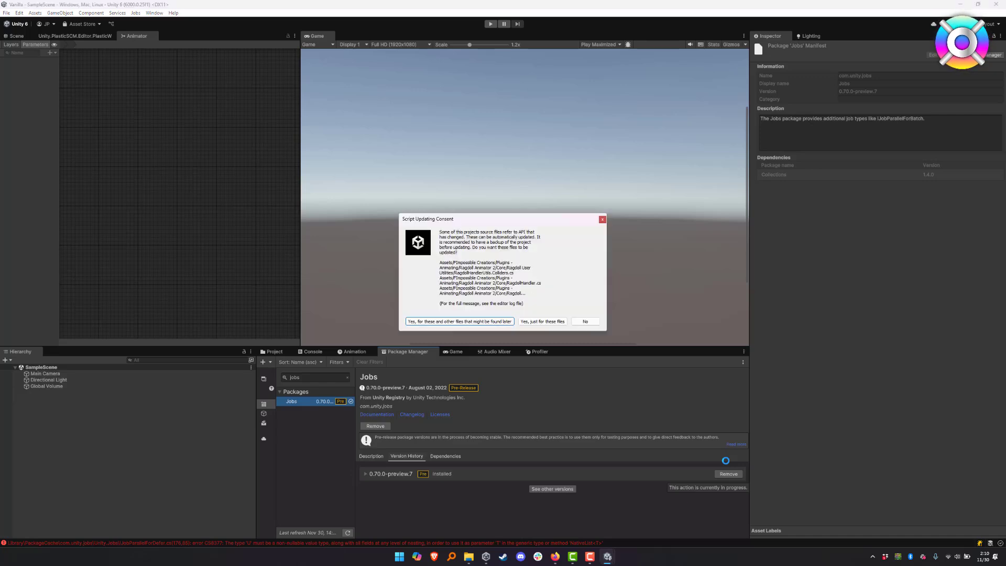
left_click(495, 322)
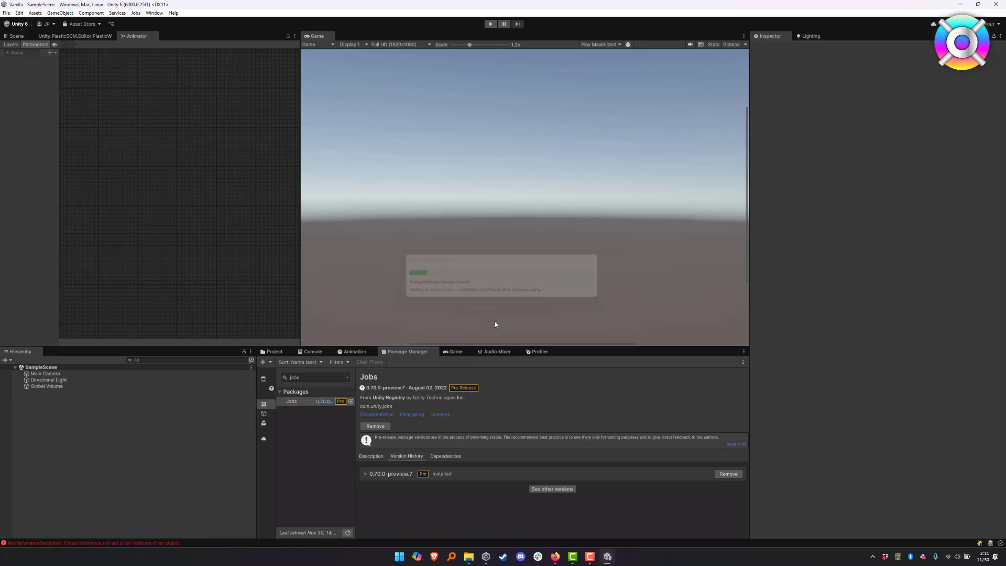
Clear the console messages and create a folder named Vanilla directly under Assets
left_click(325, 352)
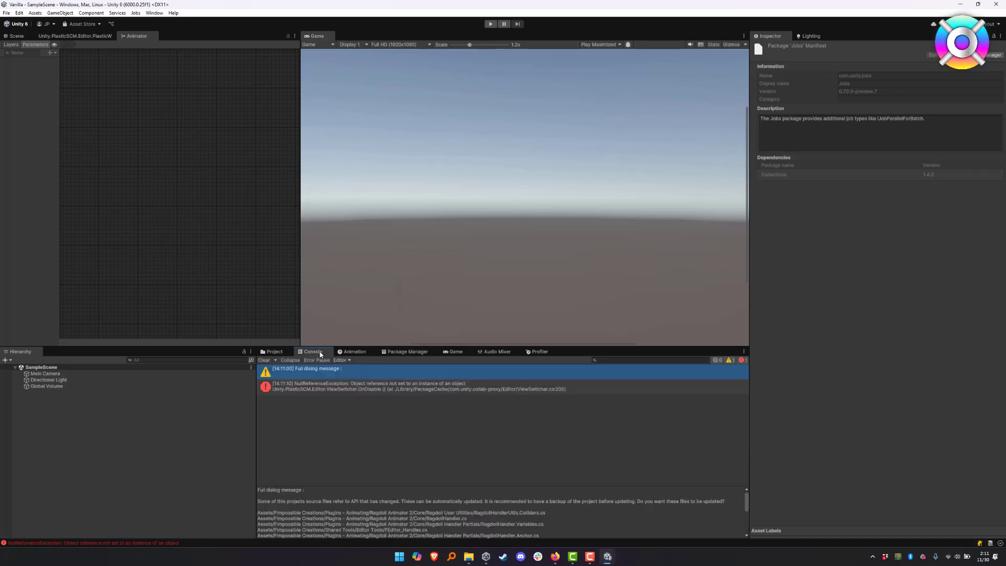
left_click(267, 360)
left_click(271, 353)
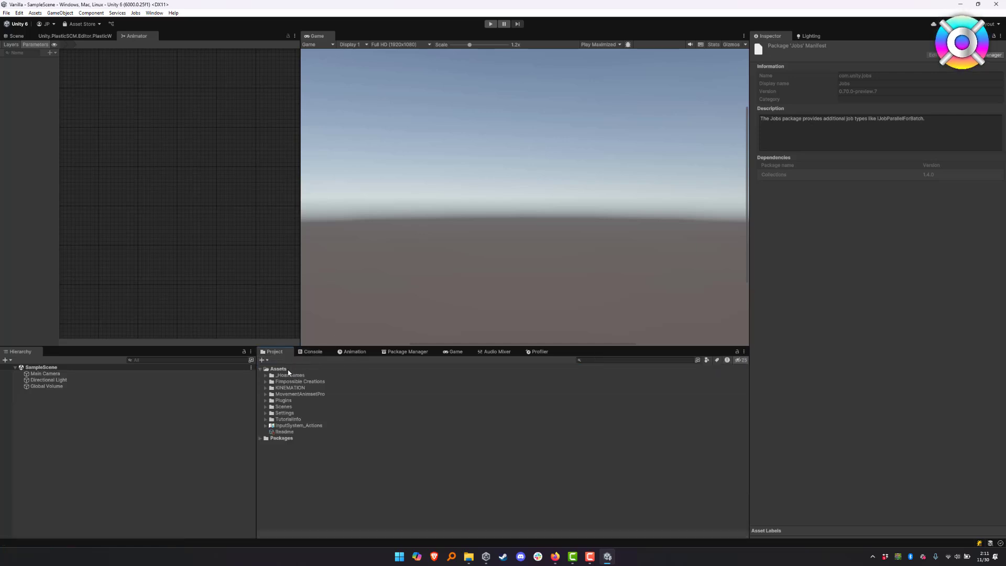
right_click(289, 369)
mouse_move(330, 138)
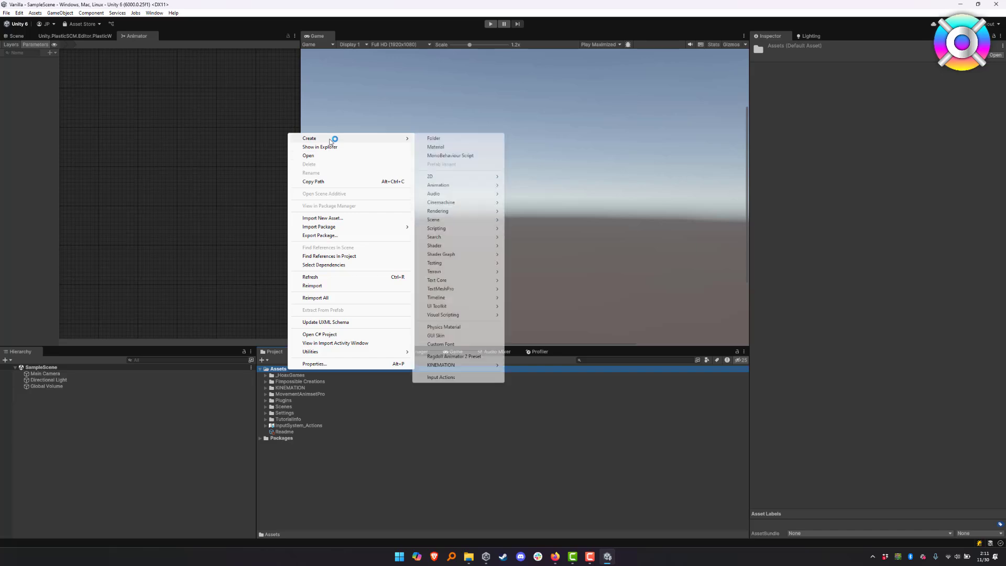
left_click(433, 138)
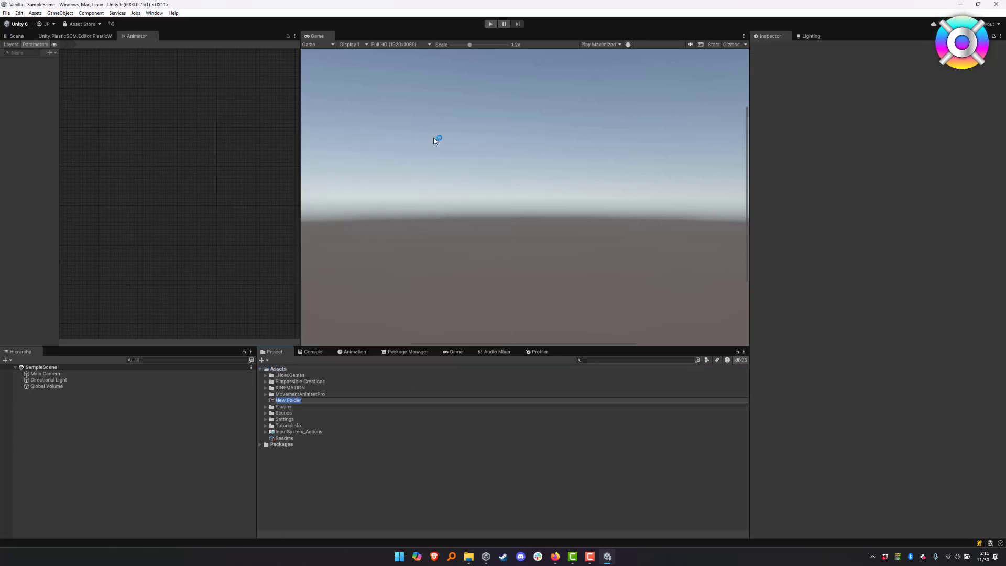
type("Vanilla")
key("Return")
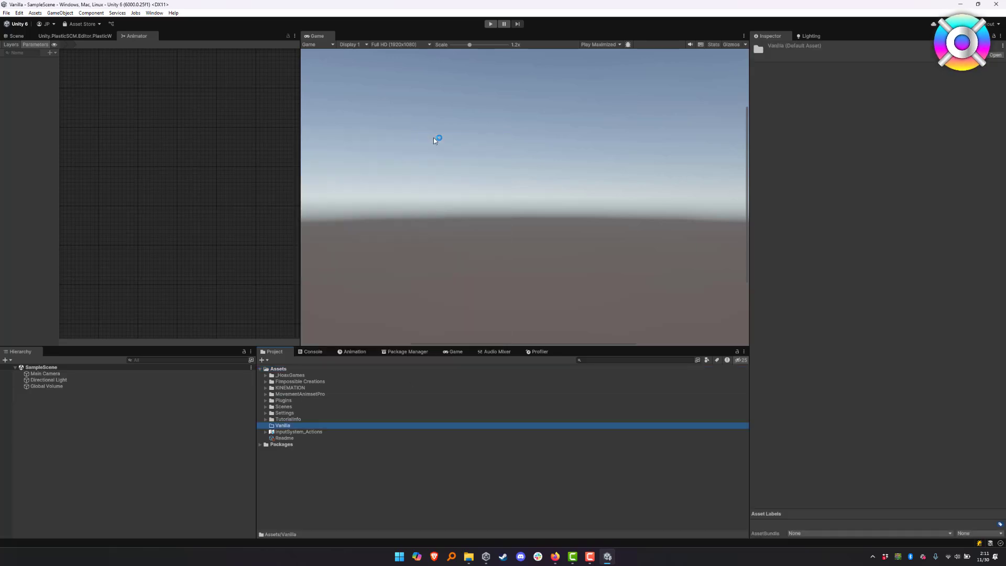
Create a subfolder named Scenes inside the Vanilla folder
right_click(290, 425)
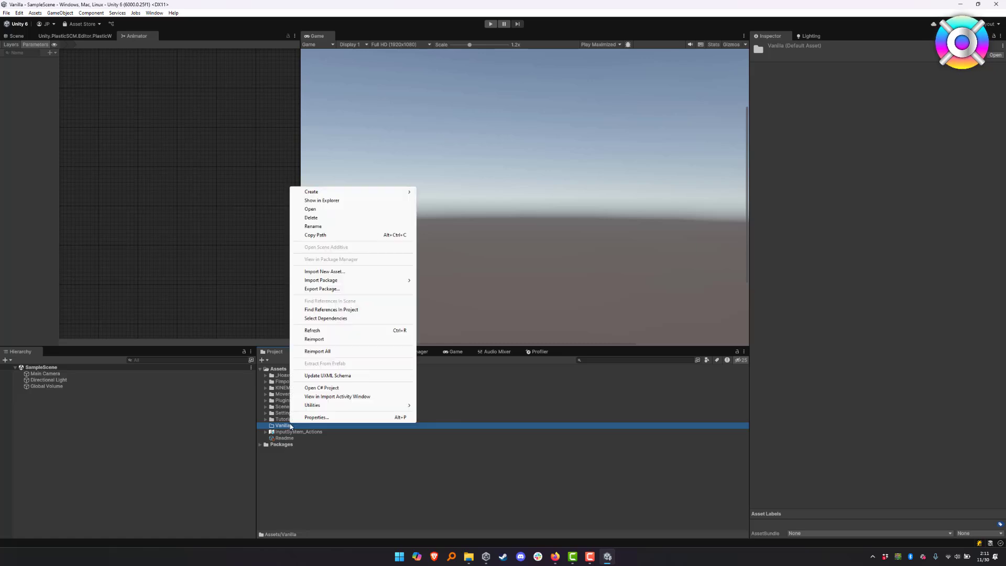
mouse_move(335, 191)
left_click(435, 193)
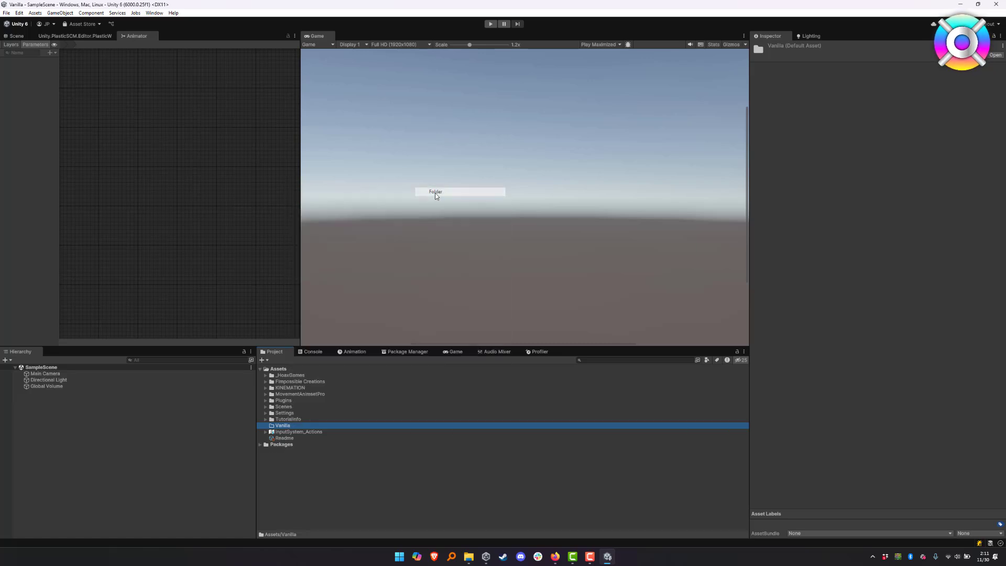
type("Scenes")
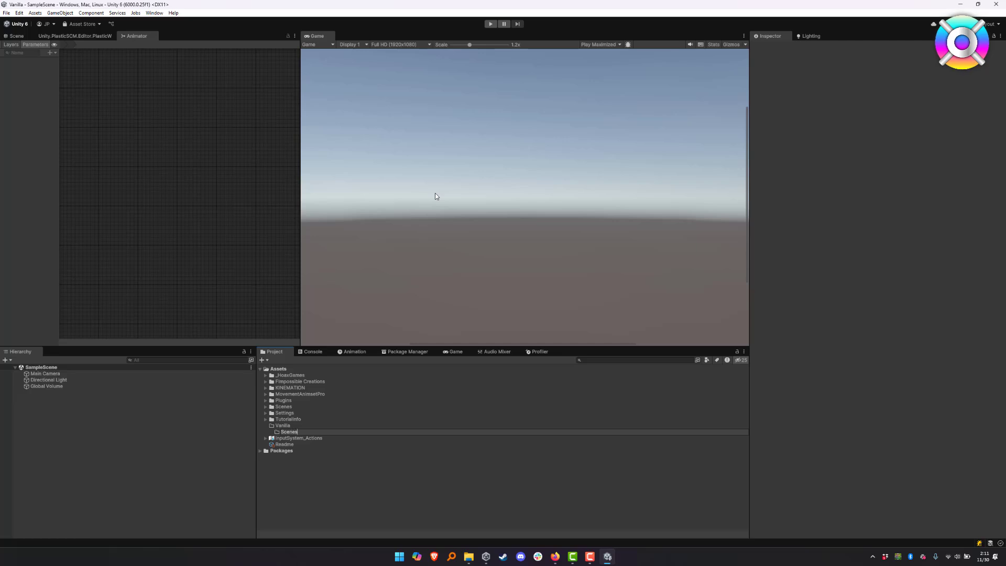
key("Return")
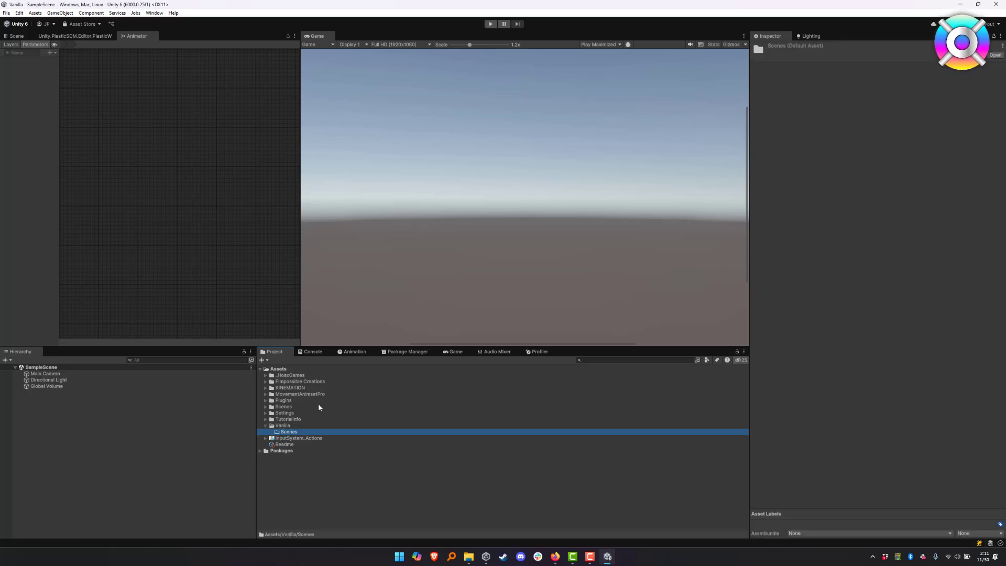
Create a scene named Testing in the Vanilla/Scenes folder and open it
right_click(304, 435)
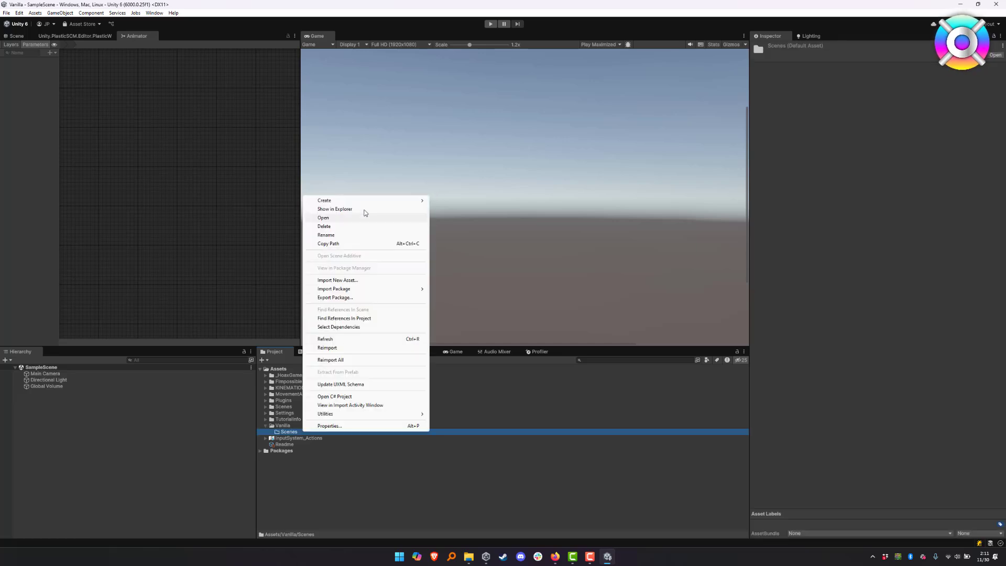
mouse_move(366, 202)
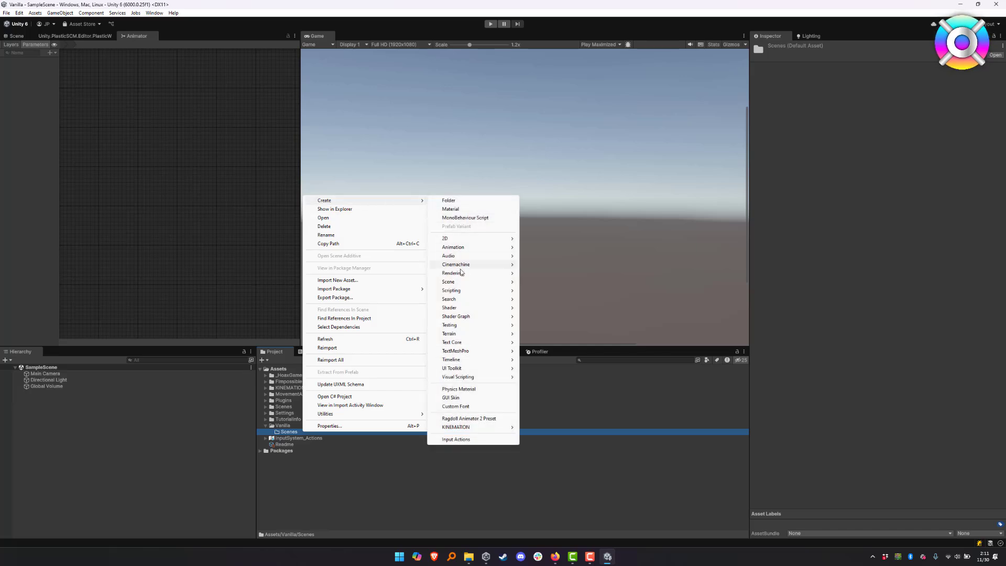
mouse_move(461, 283)
left_click(537, 283)
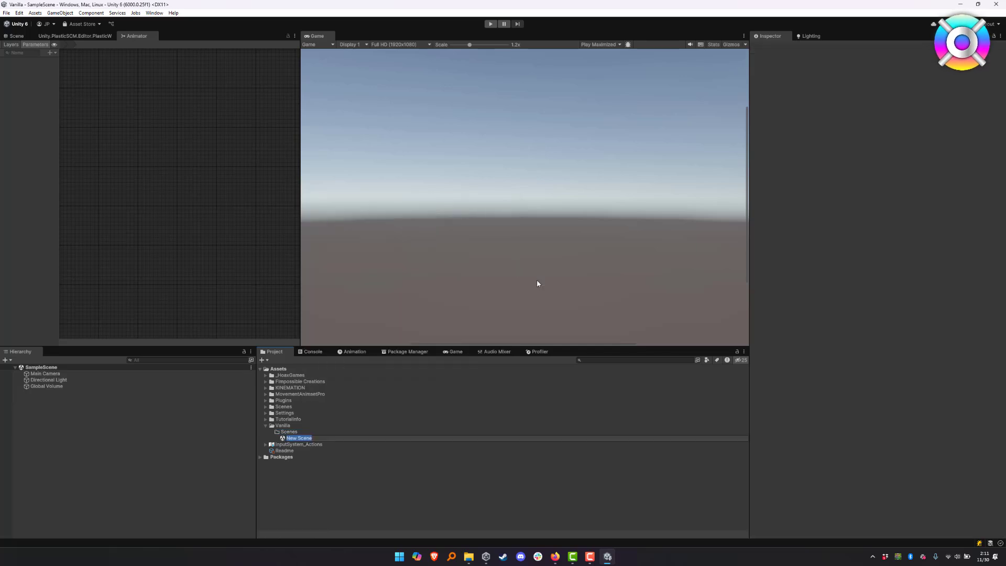
type("Testing")
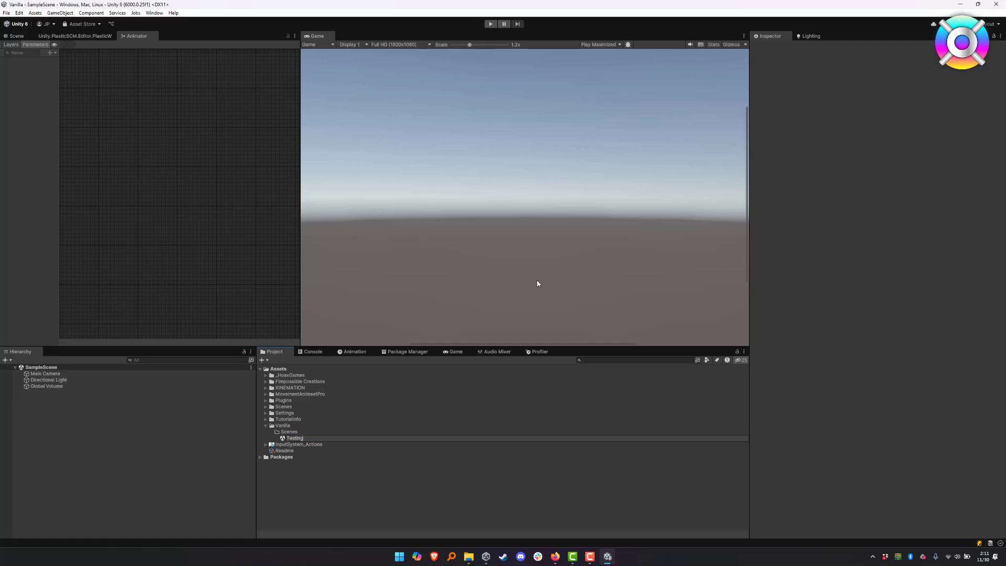
key("Return")
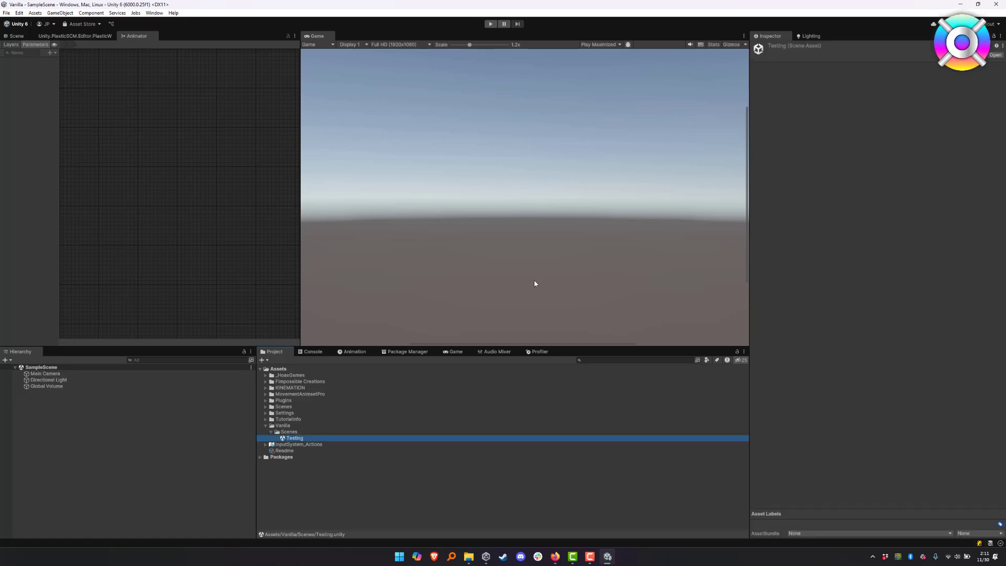
double_click(299, 439)
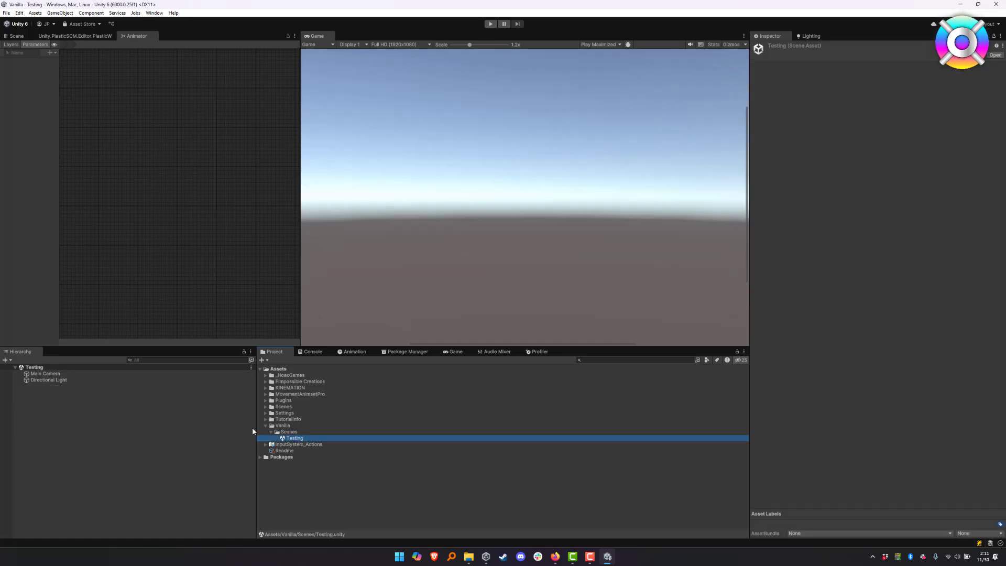
Add a Terrain object to the Testing scene, keeping its default name
right_click(97, 403)
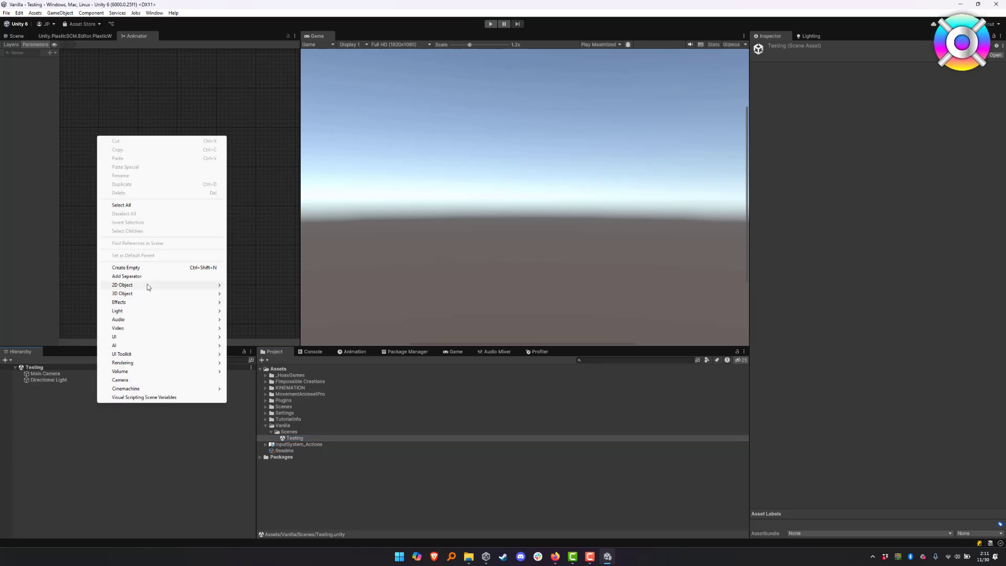
mouse_move(146, 295)
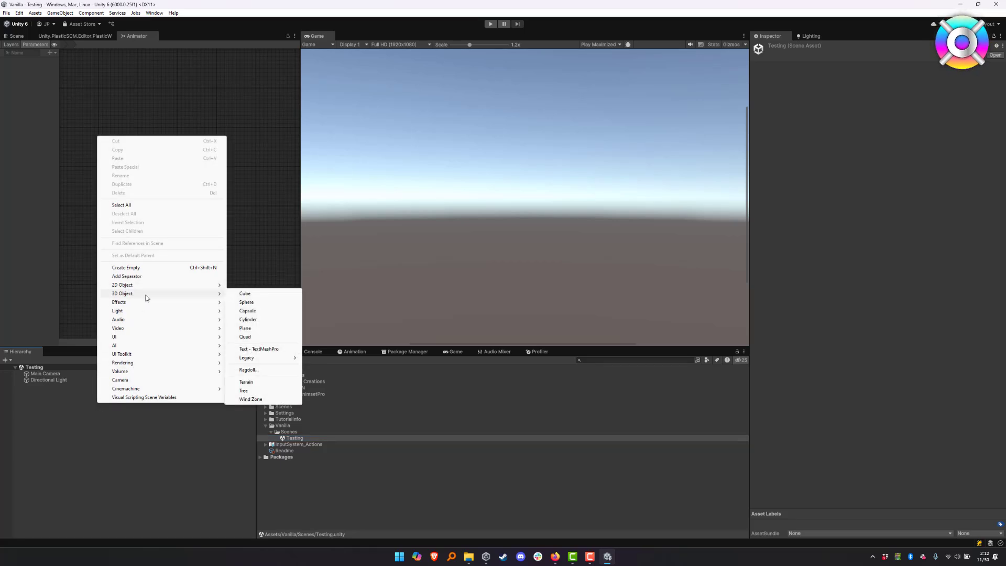
left_click(248, 382)
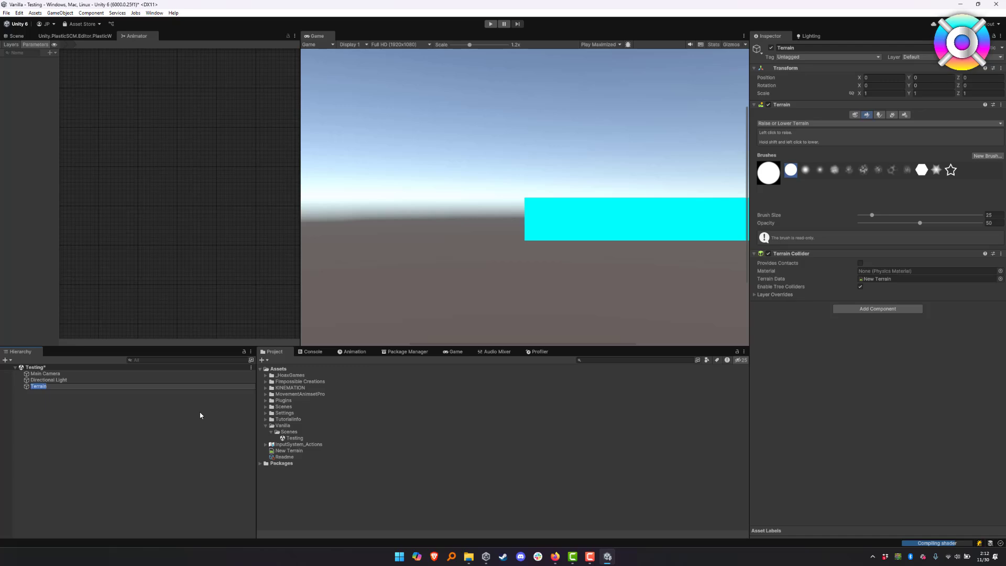
key("Return")
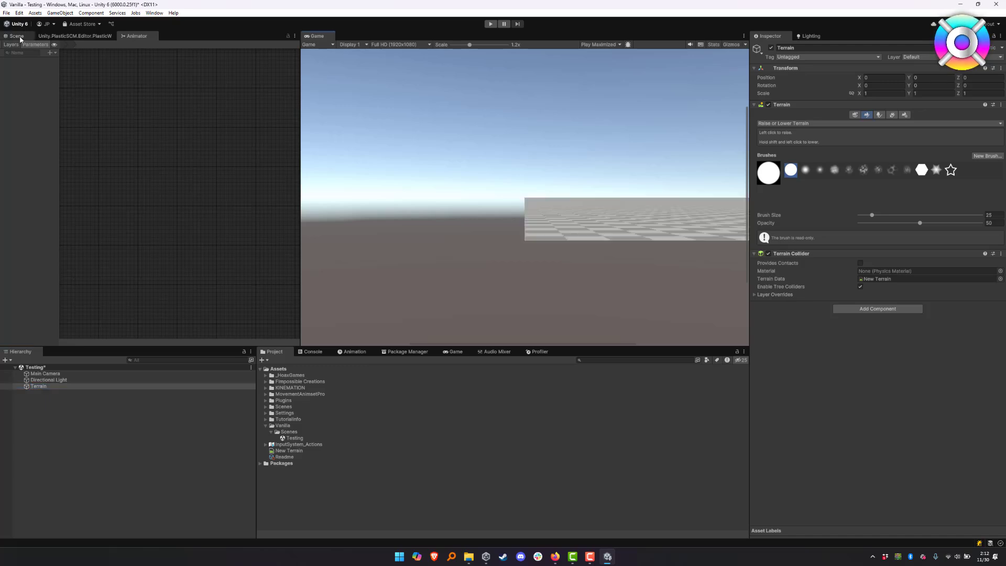
Dock the Scene view beside the Game view, widen that area and deselect the terrain
left_click_drag(17, 35, 350, 37)
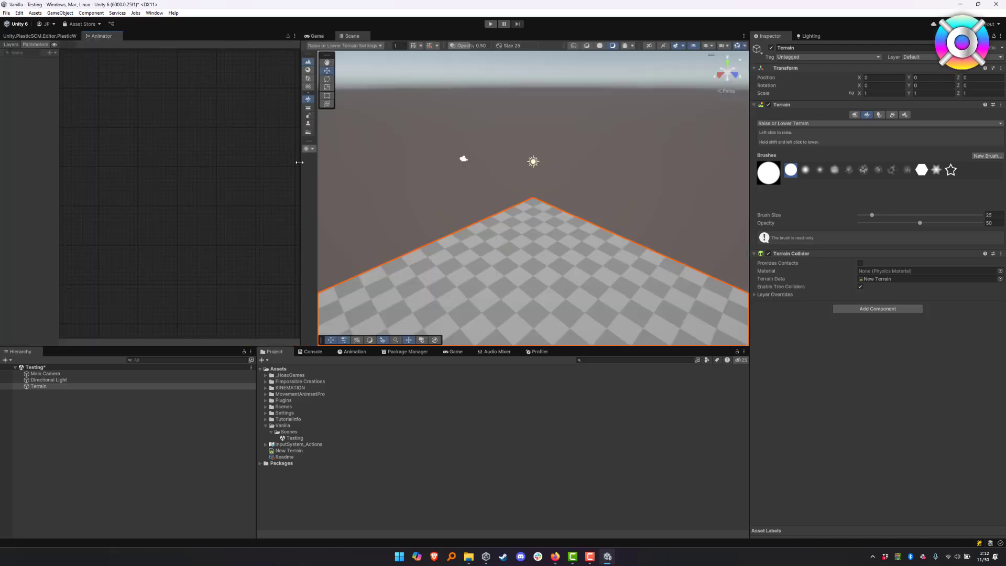
left_click_drag(301, 165, 226, 165)
right_click_drag(373, 168, 384, 155)
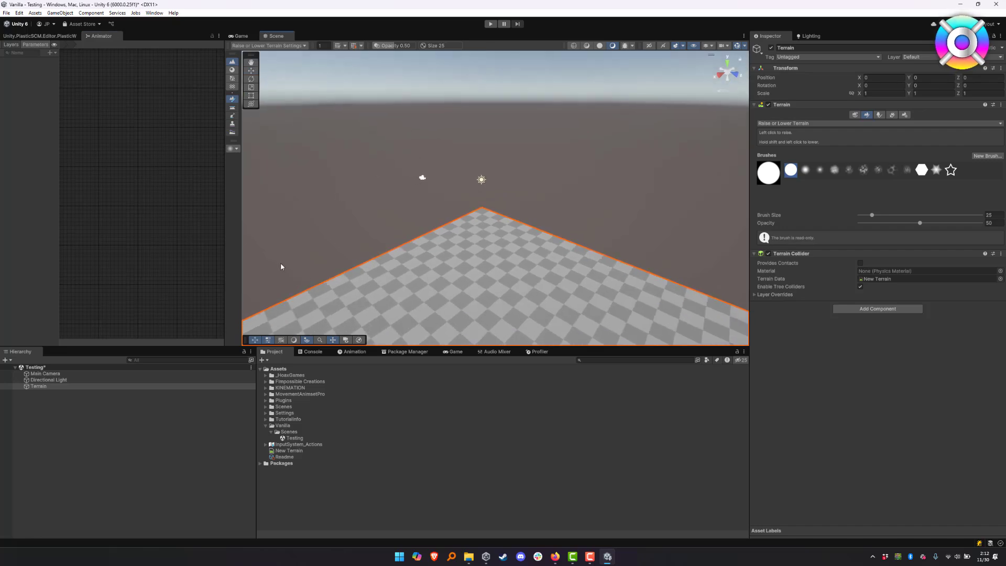
left_click(177, 411)
Import the complete iMove package from the file explorer into the project
left_click(467, 557)
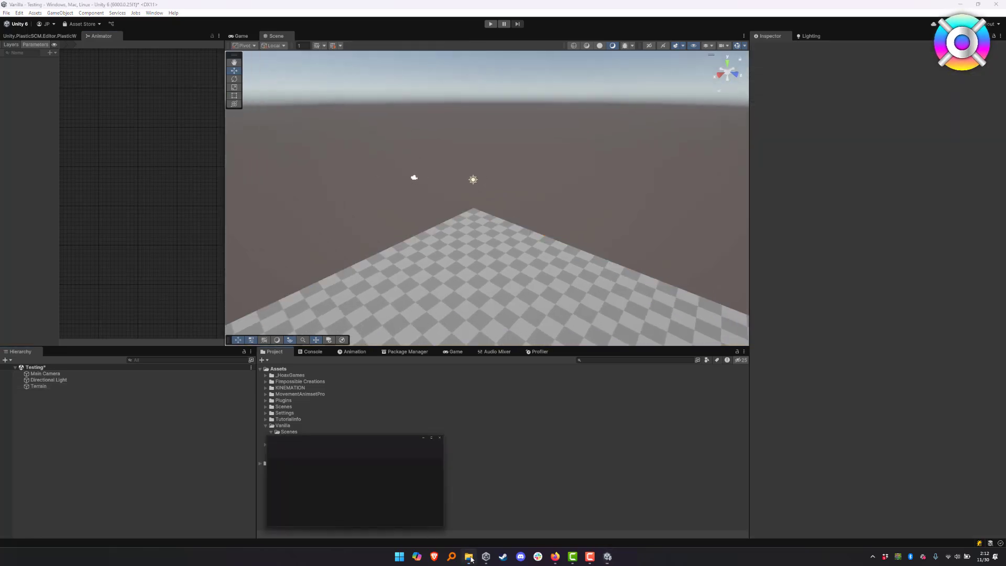
left_click(181, 386)
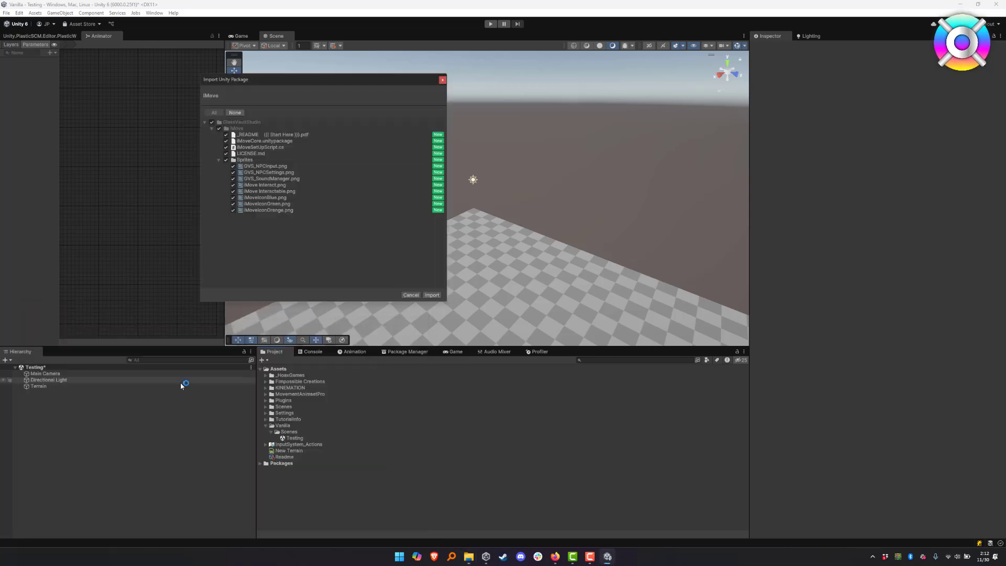
left_click(432, 295)
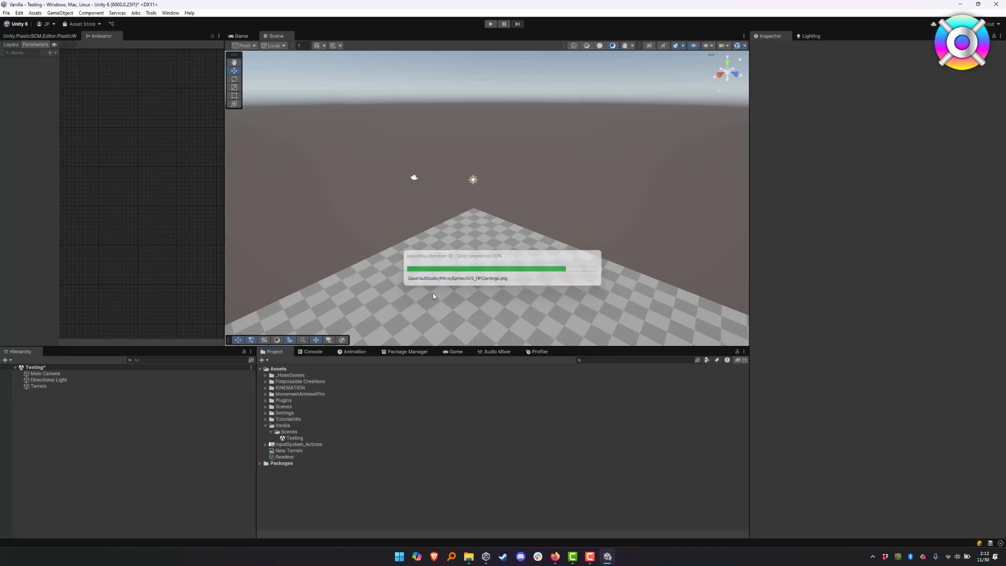
Open the Glass Vault Studio iMove setup tool and run Set Up iMove to install its integrations
left_click(151, 12)
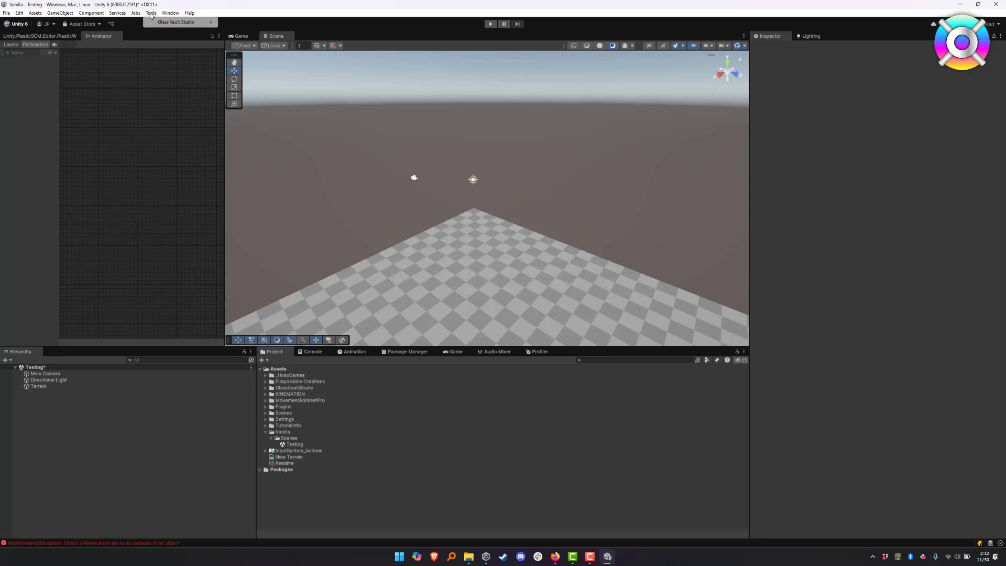
mouse_move(175, 22)
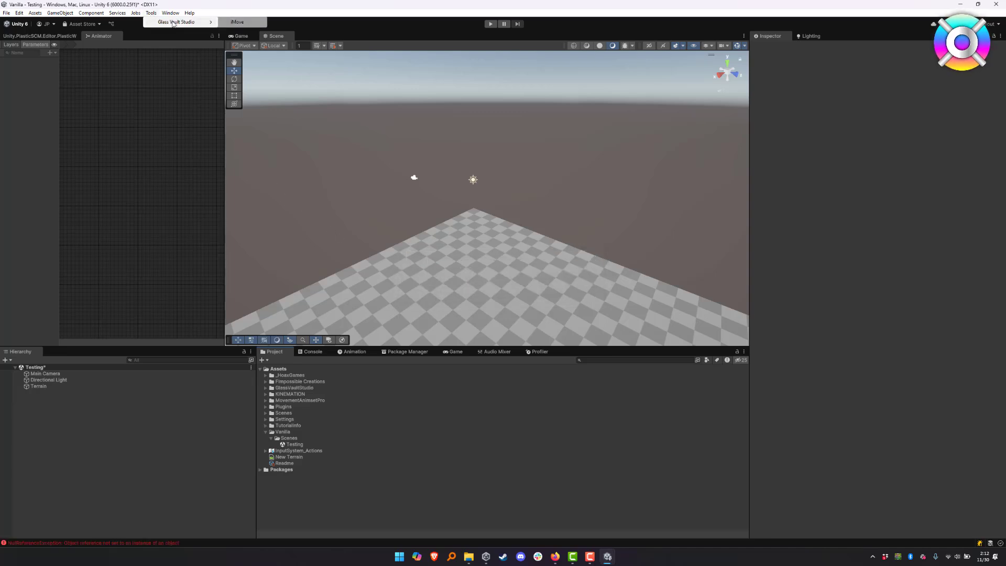
left_click(253, 24)
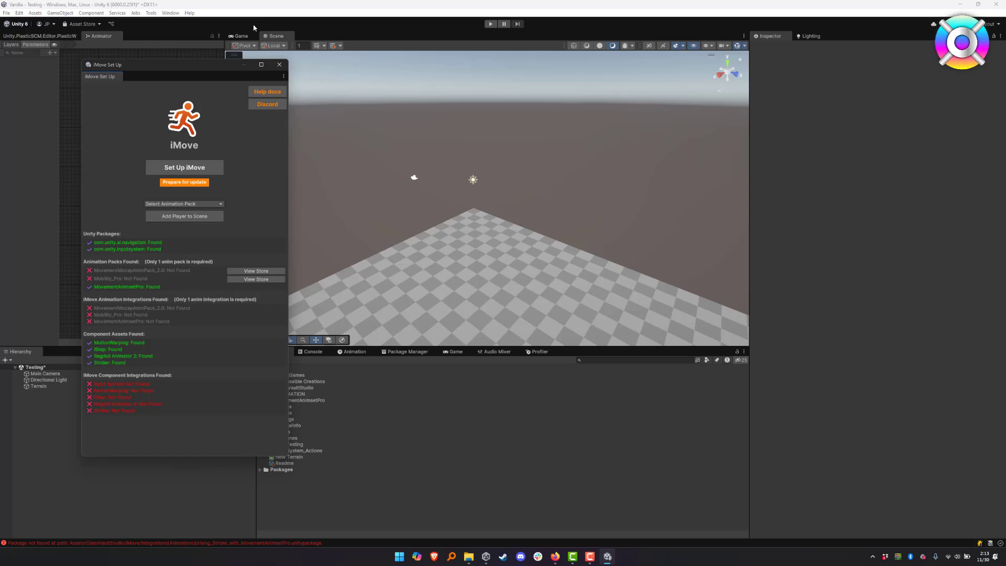
left_click(218, 168)
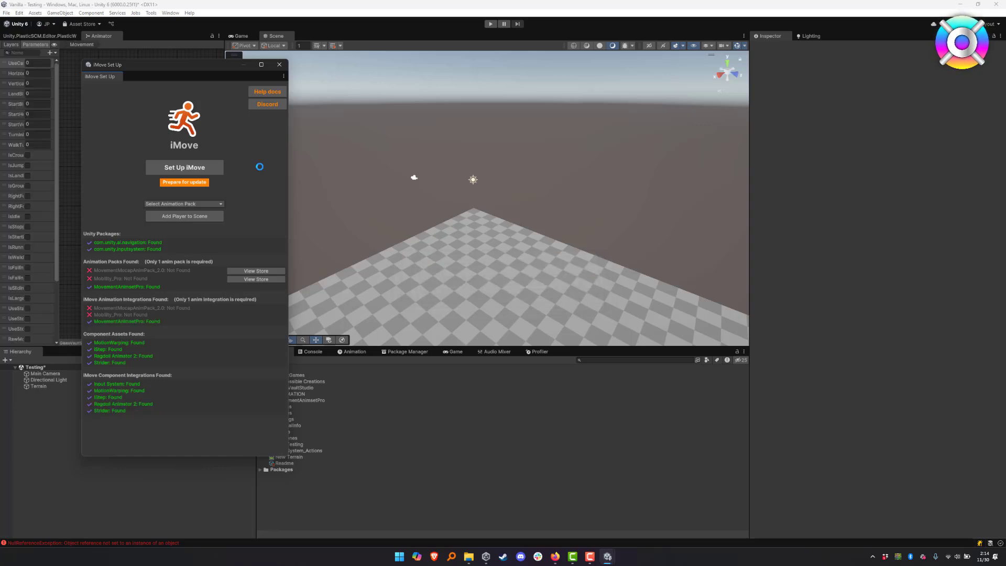
Add an iMove player to the scene with the Movement Animset Pro_Kubold animation pack and close the setup window
left_click(211, 204)
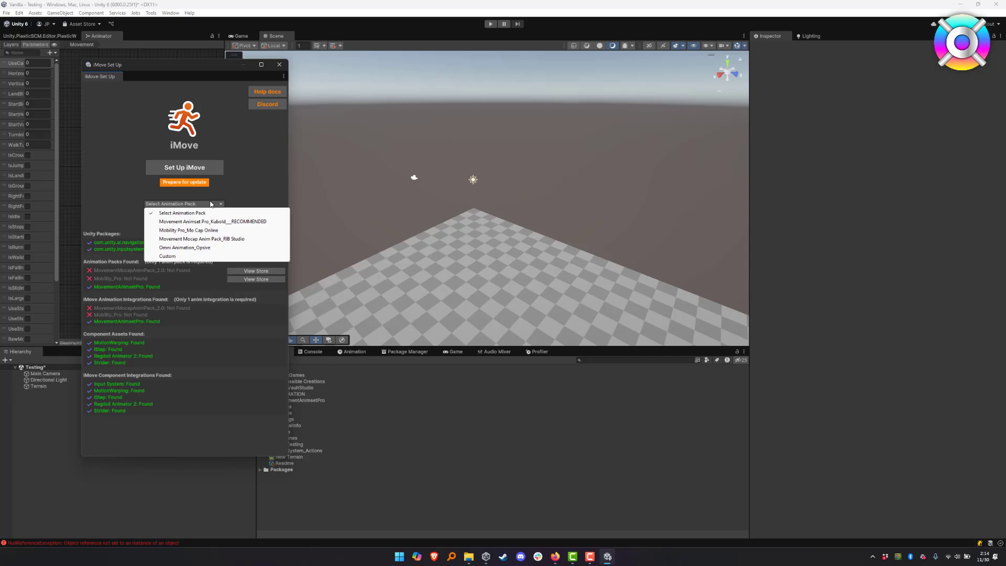
left_click(213, 224)
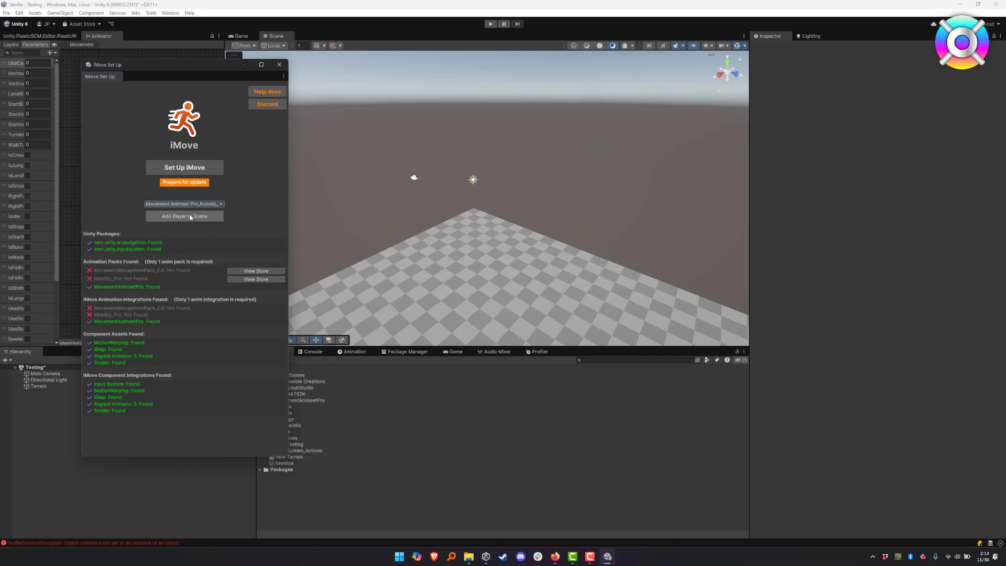
left_click(280, 64)
Select the iMove player in the scene, frame it and examine it from another angle
left_click(82, 394)
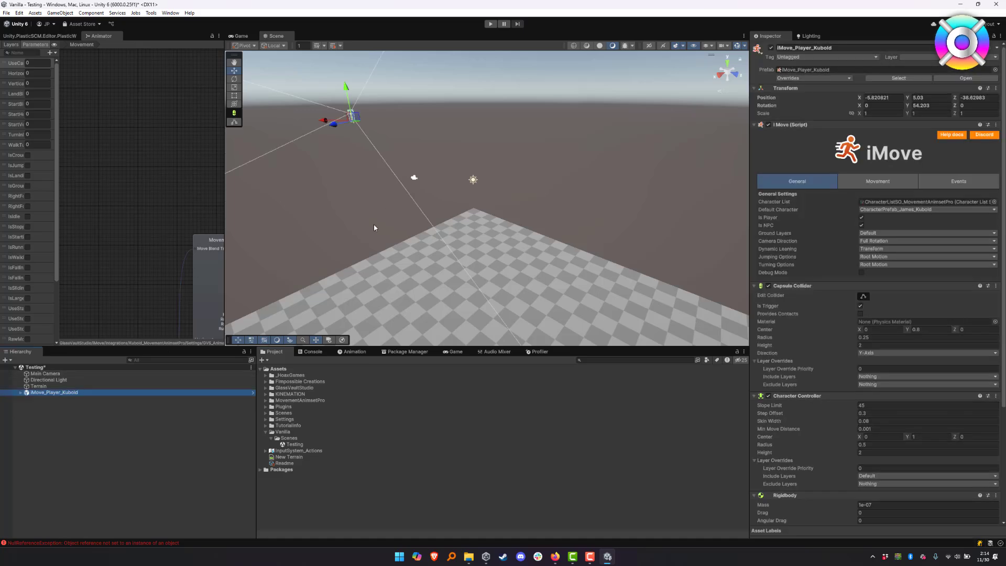
key("f")
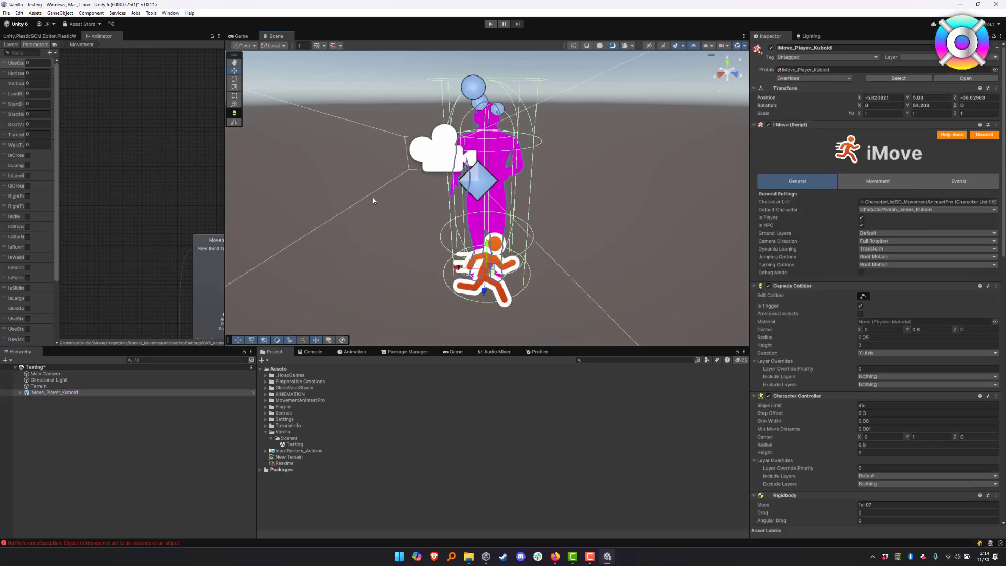
right_click_drag(387, 185, 666, 215)
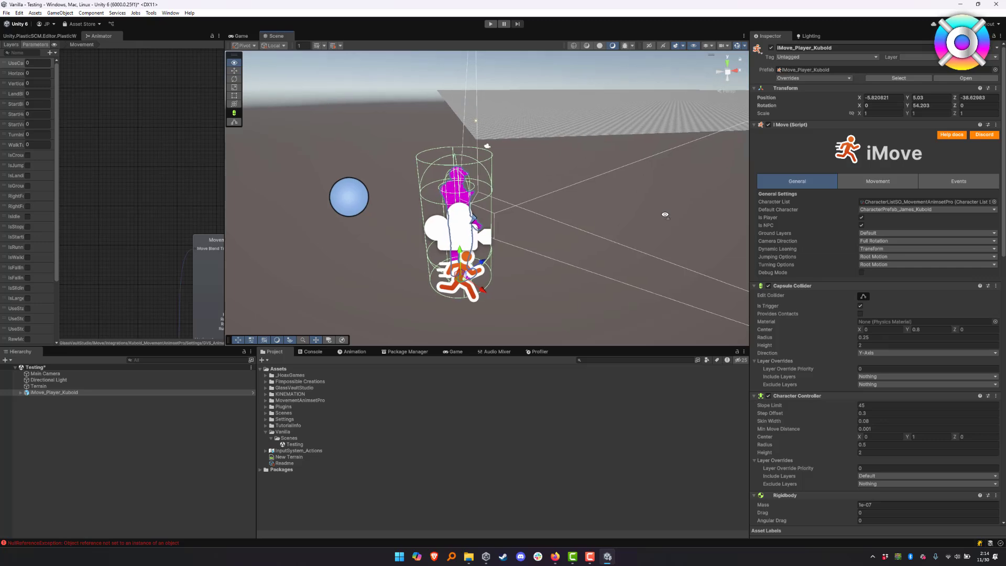
Run the Built-in to URP Material Upgrade in the Render Pipeline Converter, saving the scene when asked, and close the converter
left_click(175, 14)
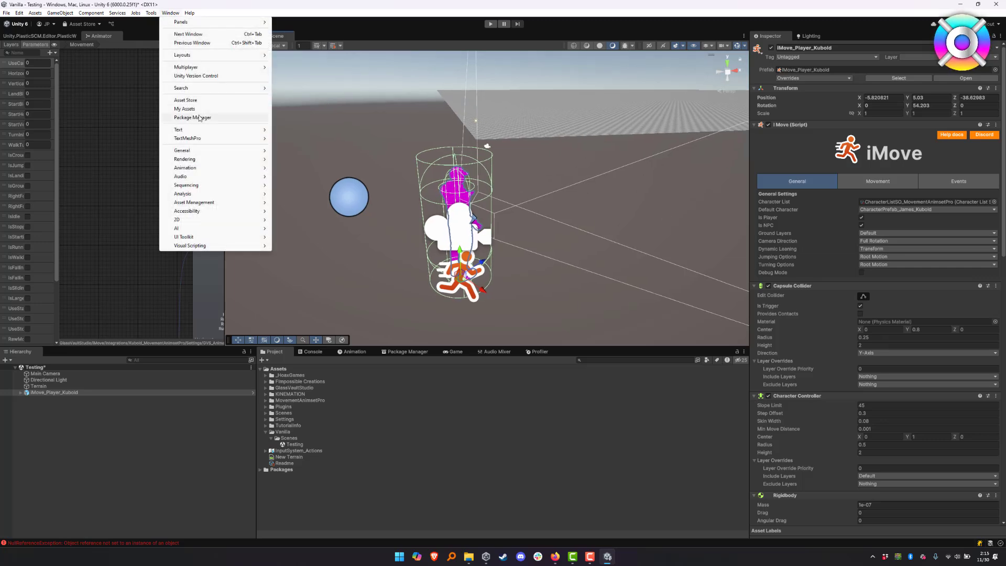
mouse_move(207, 159)
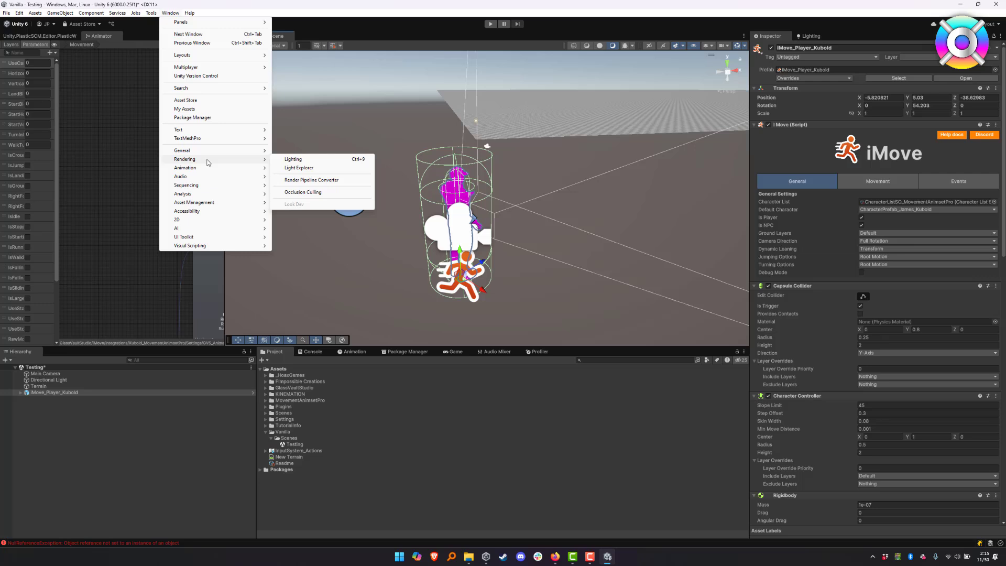
left_click(312, 181)
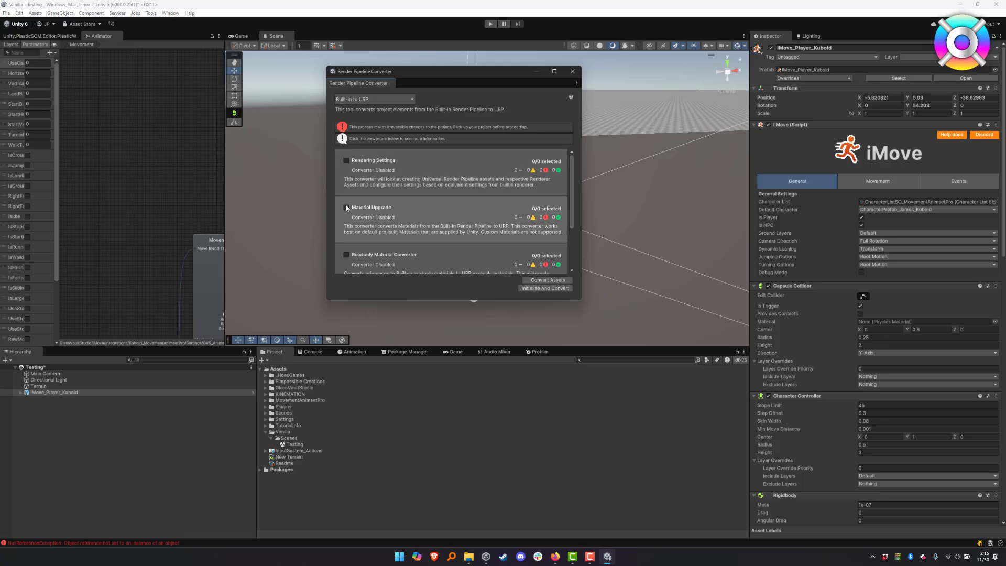
left_click(566, 289)
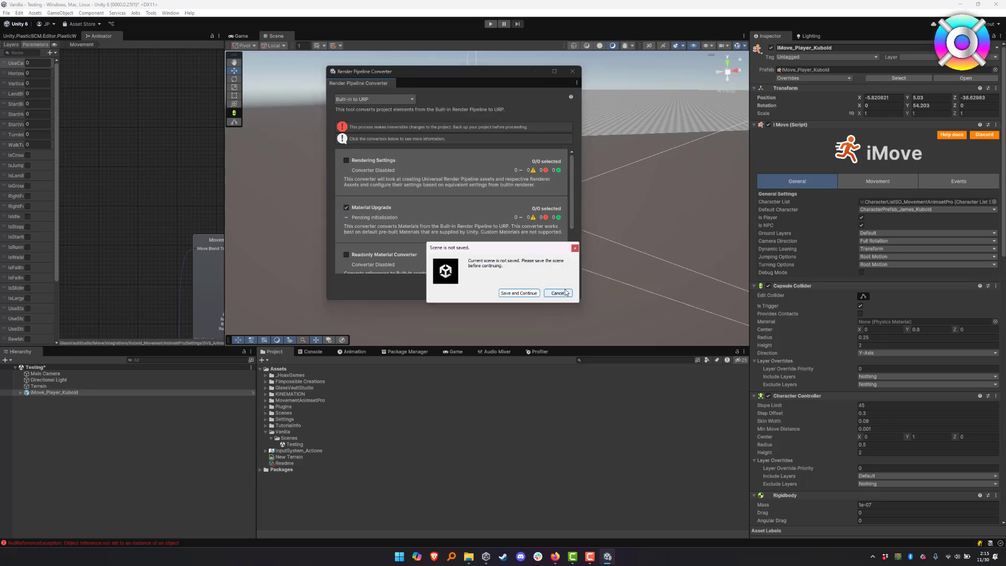
left_click(519, 293)
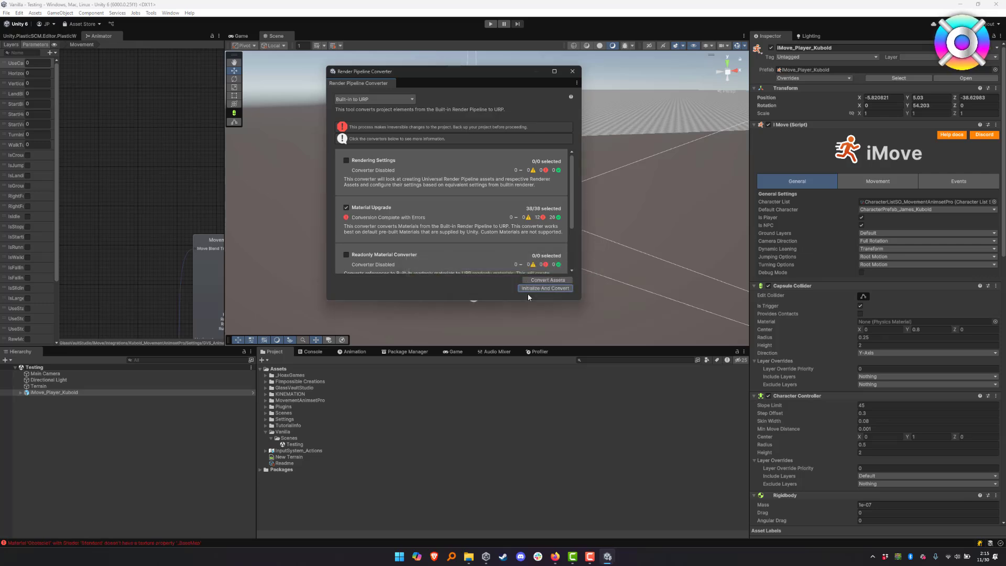
left_click(573, 71)
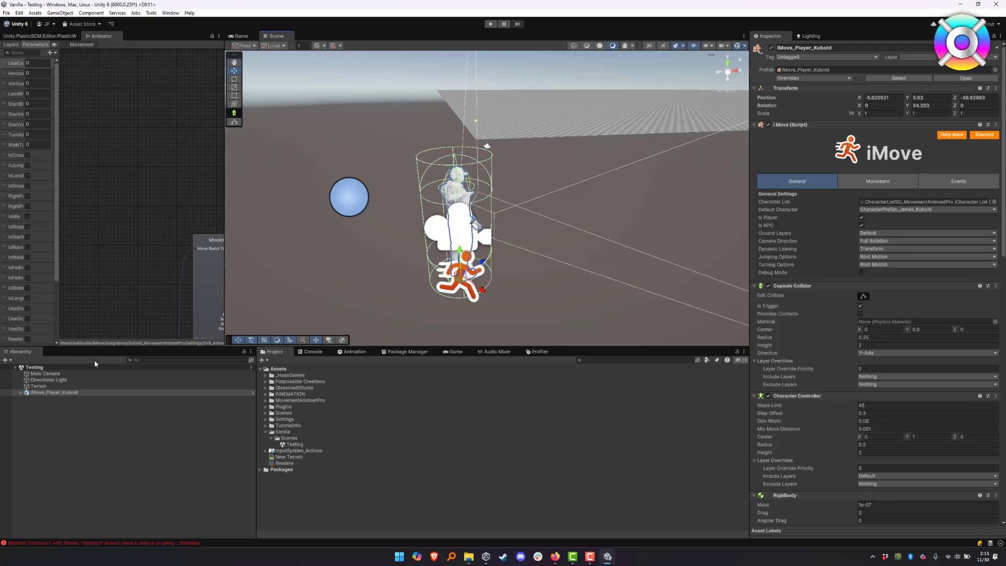
Move the terrain so it extends beneath the iMove player, and frame the player to check its placement on the ground
left_click(78, 386)
mouse_move(512, 218)
right_mouse_down()
mouse_move(520, 199)
mouse_move(519, 209)
mouse_move(580, 209)
mouse_move(525, 230)
right_mouse_up()
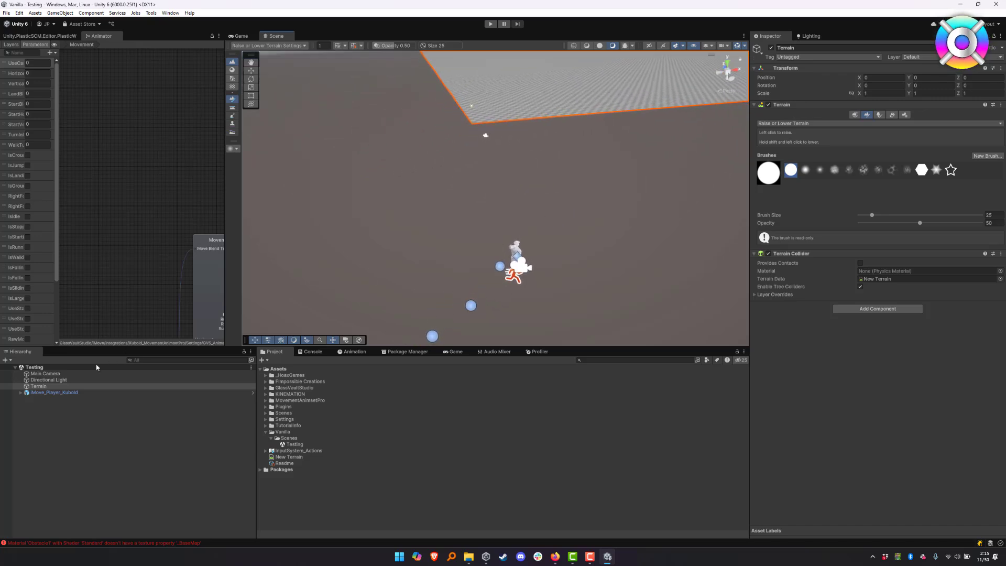
left_click(54, 388)
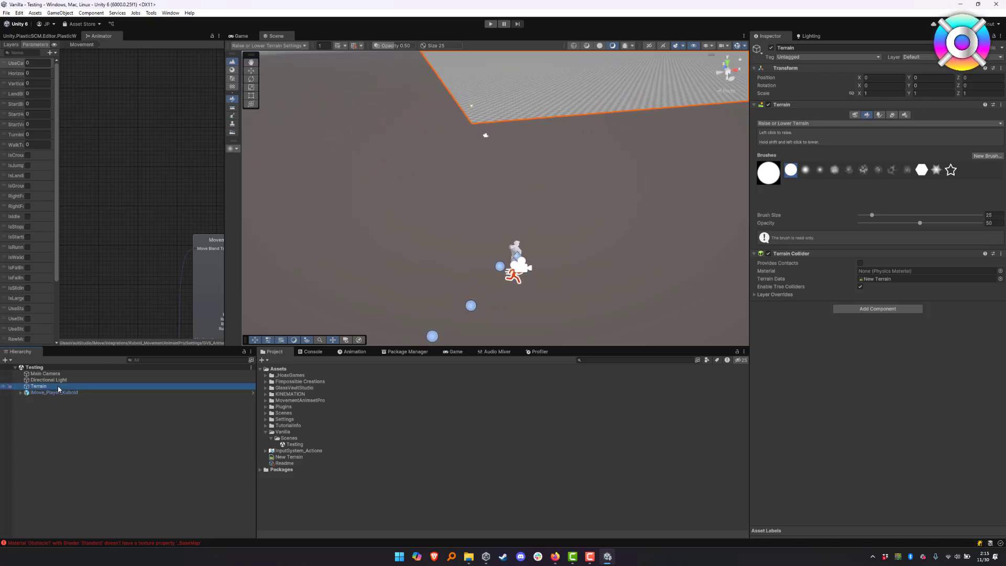
left_click(251, 70)
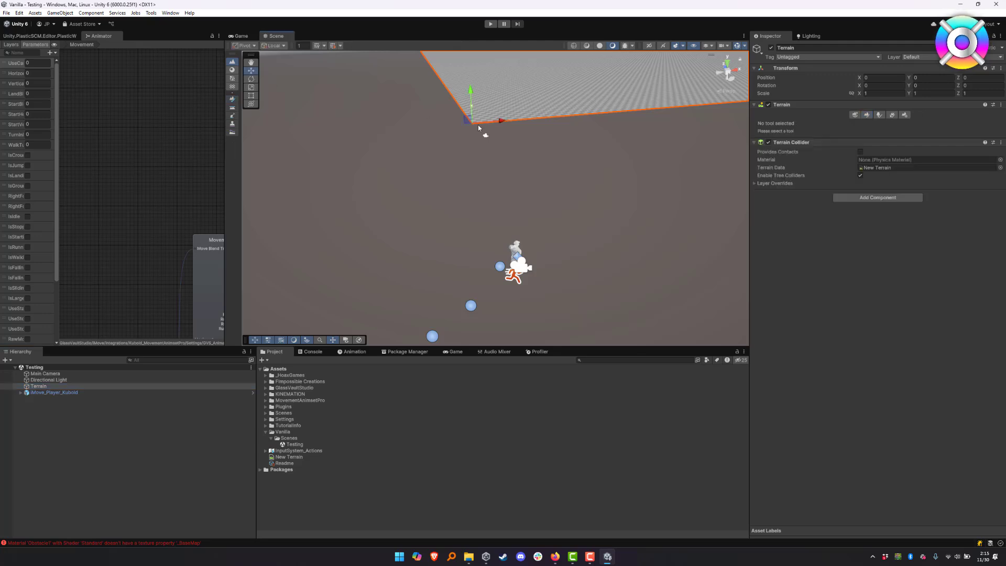
right_click_drag(470, 128, 469, 160)
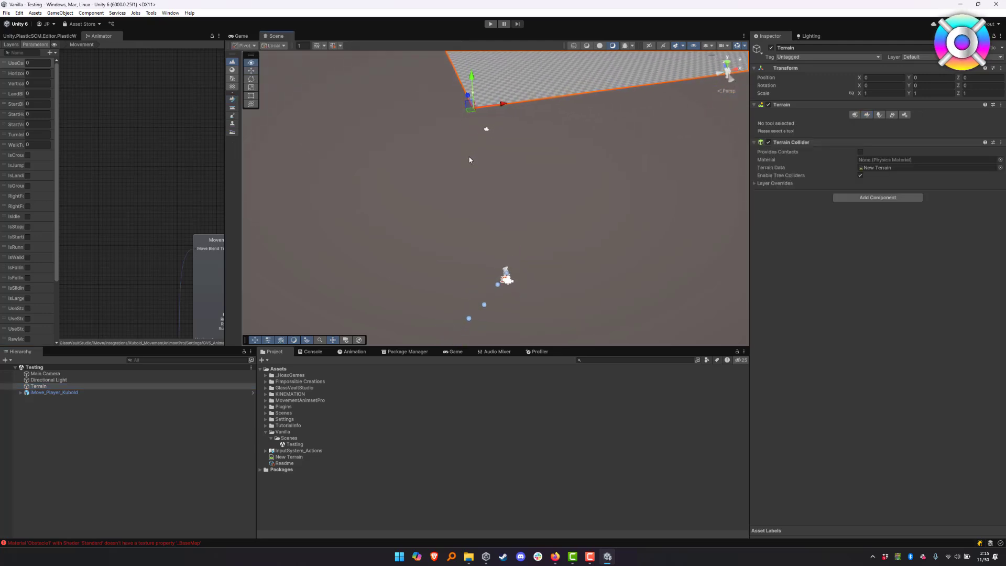
left_click_drag(468, 111, 350, 511)
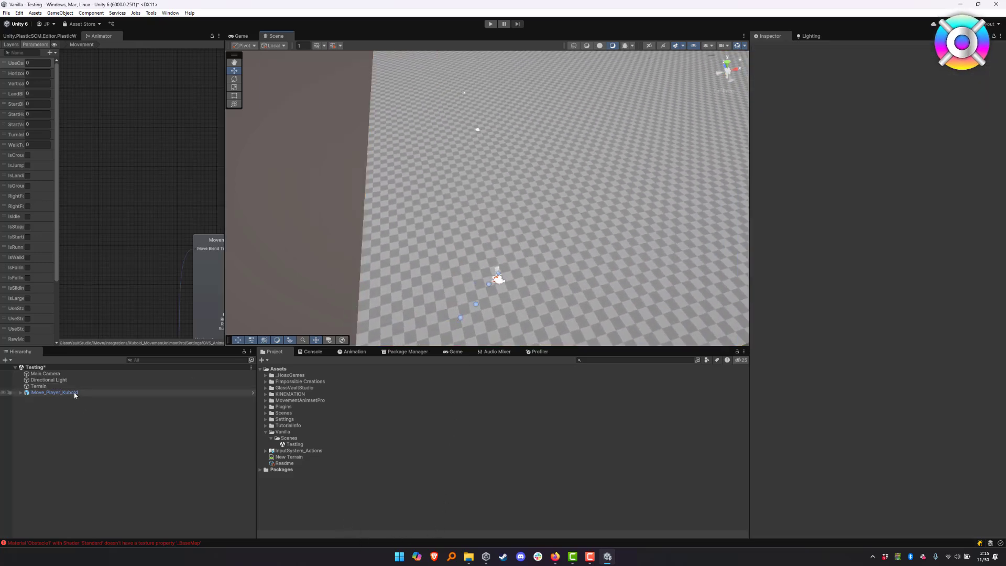
left_click(74, 393)
key("f")
left_click_drag(478, 276, 581, 190, "alt")
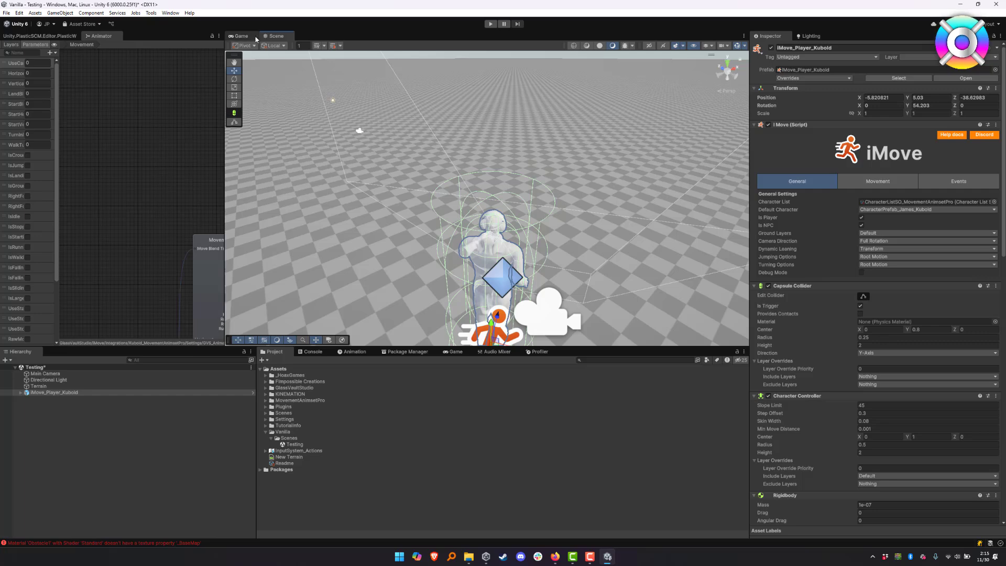
Set the Game view to 4K UHD (3840x2160) resolution at 1x scale
left_click(238, 36)
left_click(321, 45)
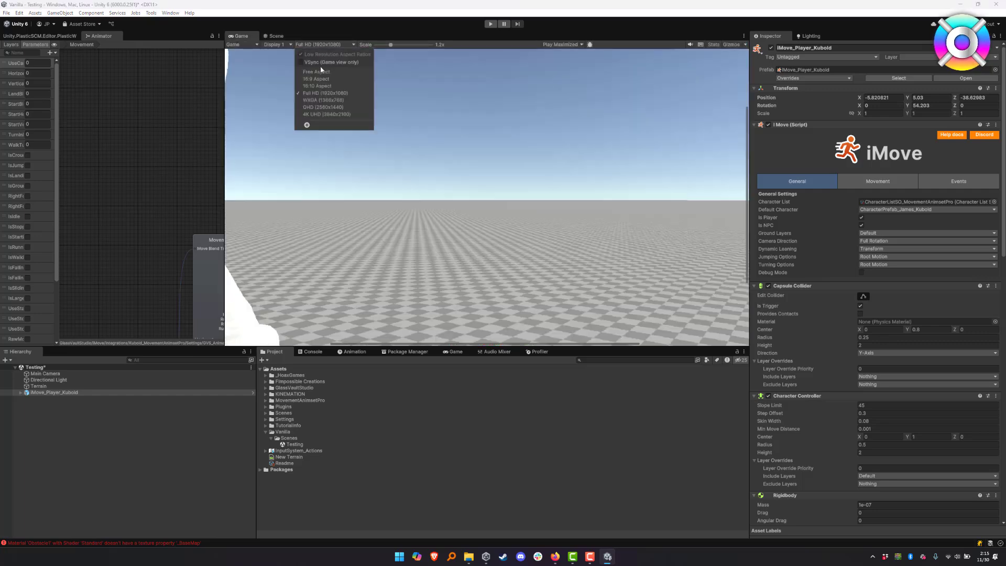
left_click(321, 114)
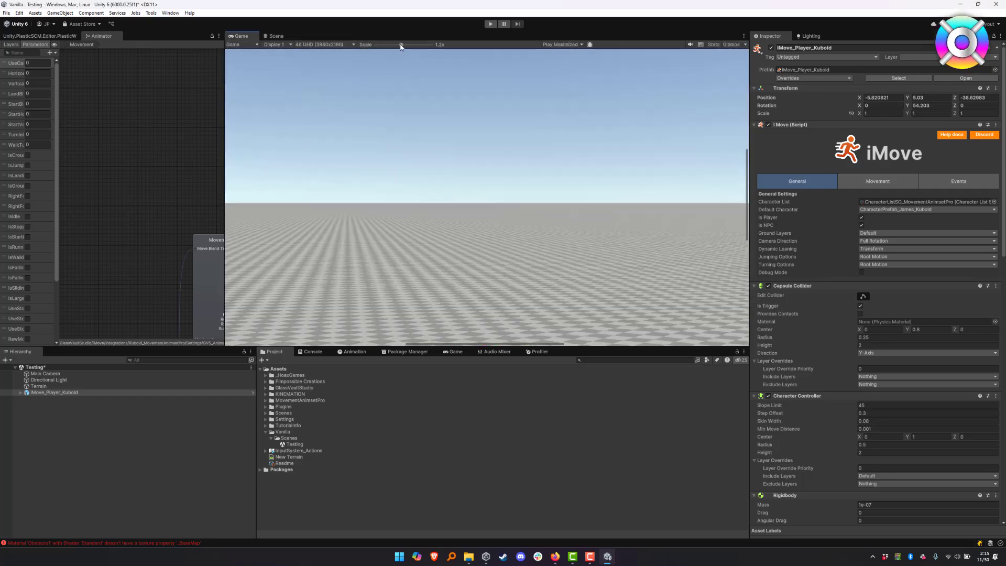
left_click_drag(401, 47, 398, 47)
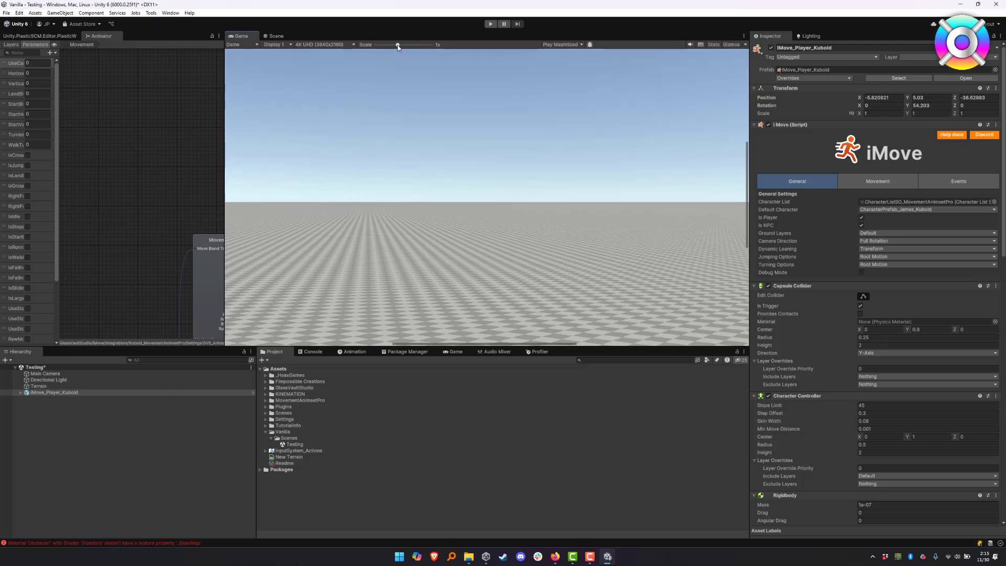
Play the Testing scene, test the iMove player's walking, sprinting in several directions, jump and crouch controls, and stop playback
left_click(491, 24)
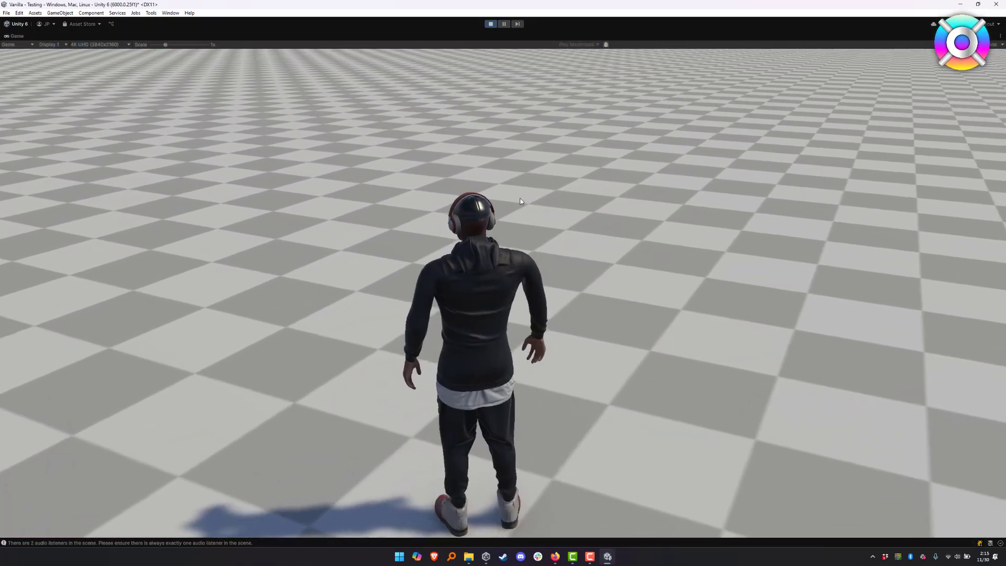
key("w")
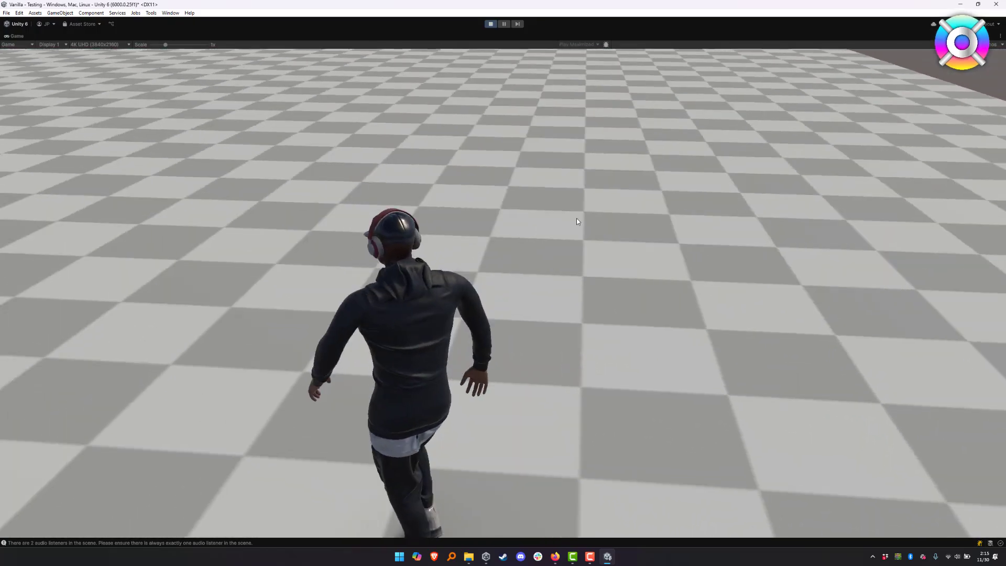
key("shift+a")
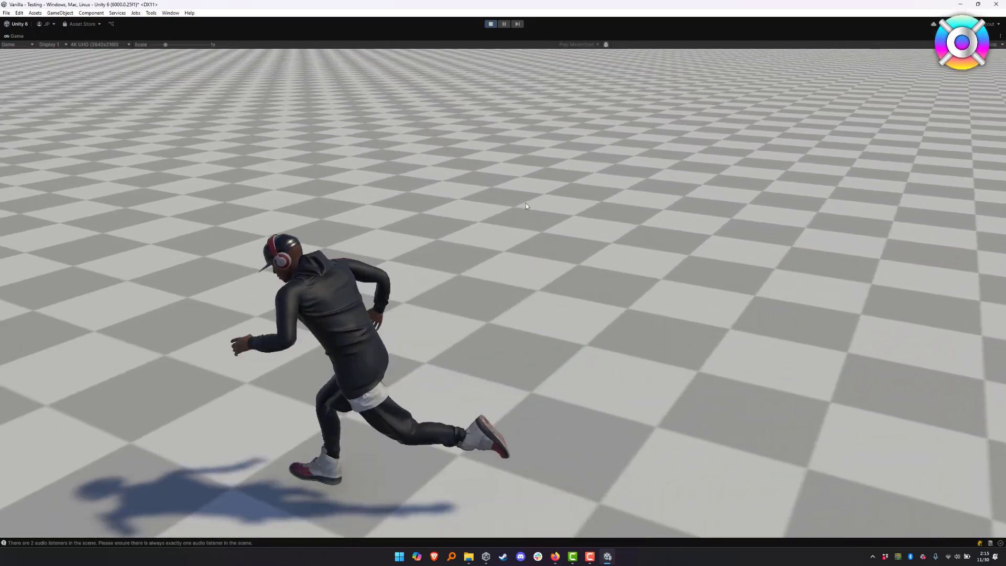
key("shift+d")
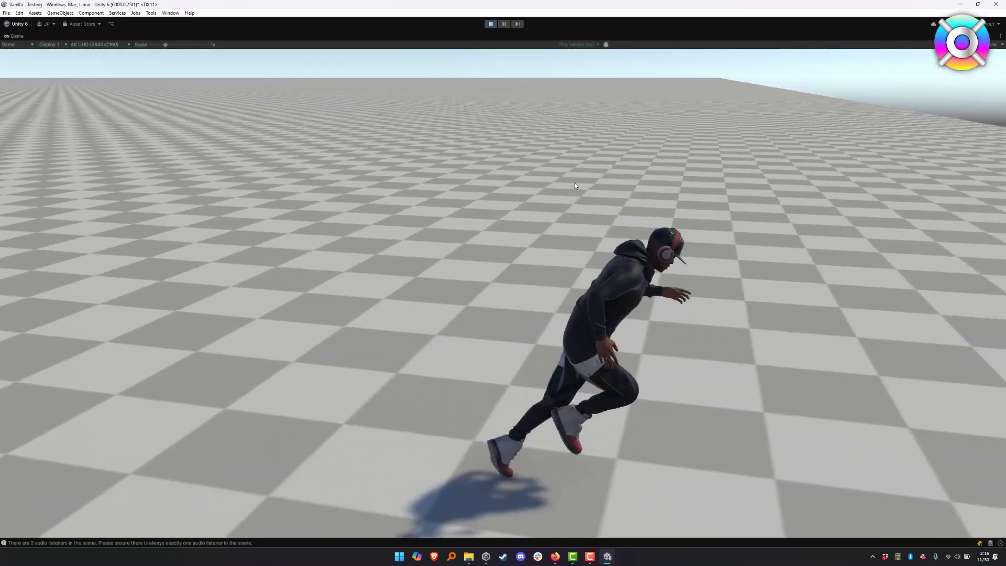
key("shift+w")
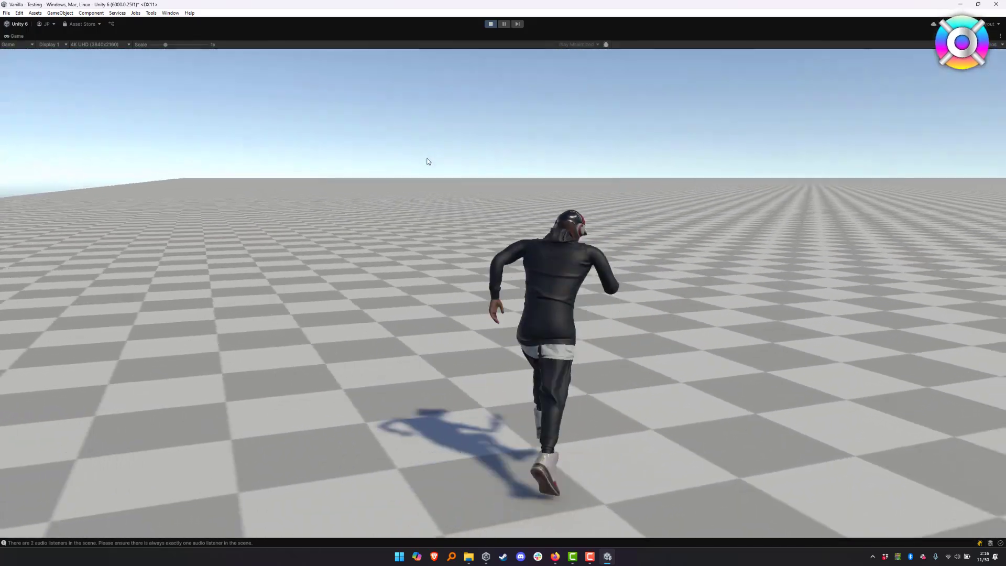
key("space")
key("shift+a")
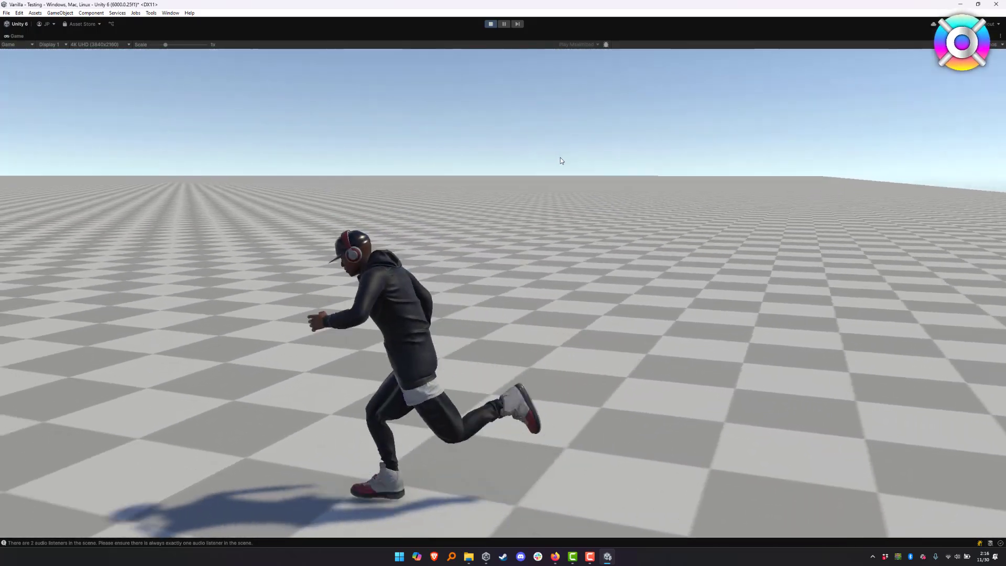
key("c")
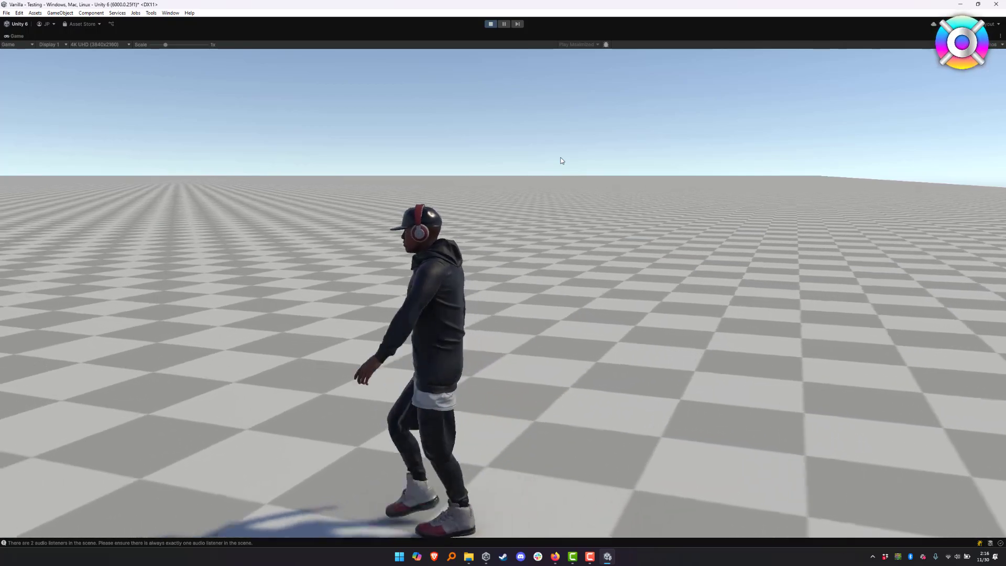
key("w")
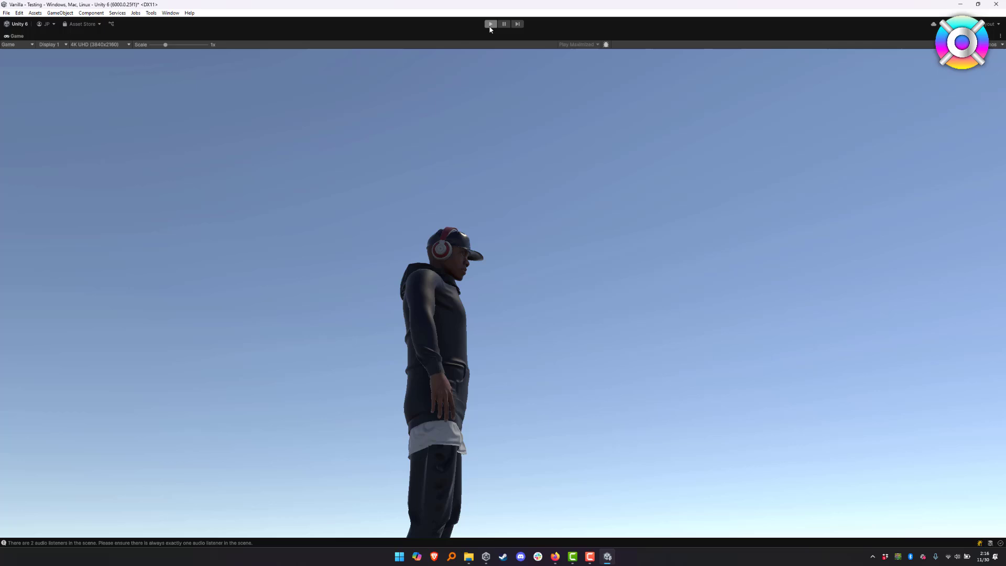
left_click(490, 24)
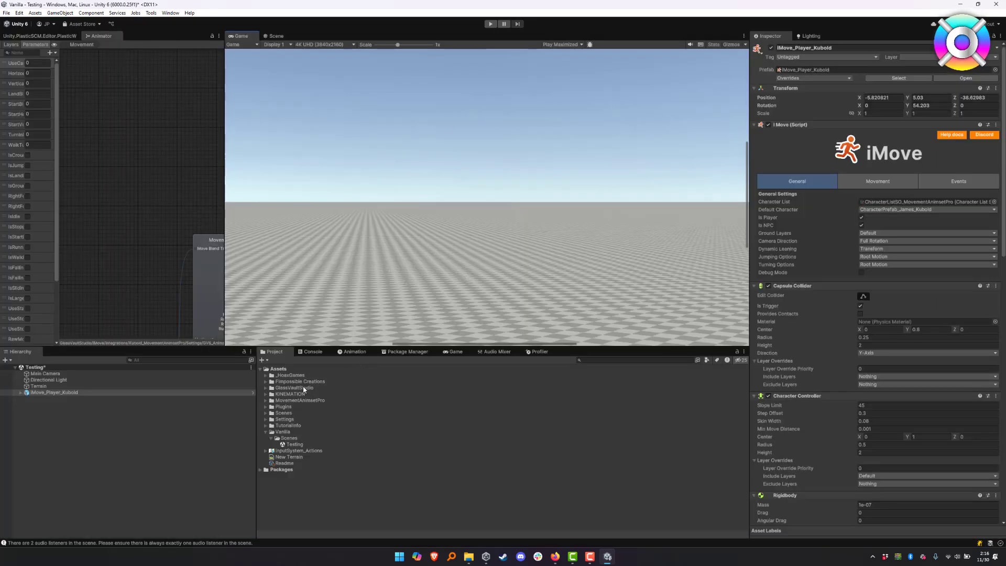
Open DemoScene_Kubold from iMove's Integrations/Kubold_MovementAnimsetPro folder, saving the changes to the Testing scene
left_click(265, 388)
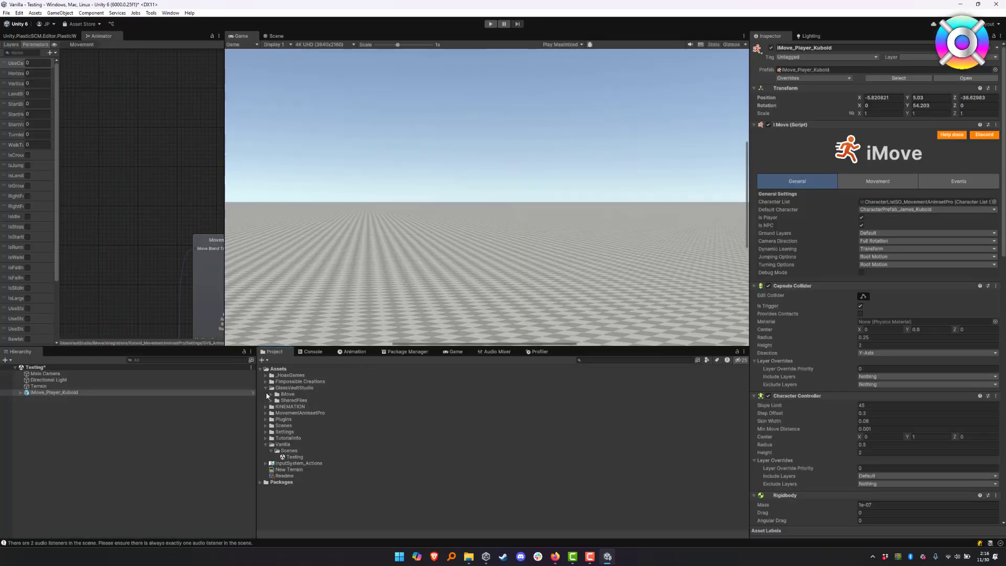
left_click(271, 395)
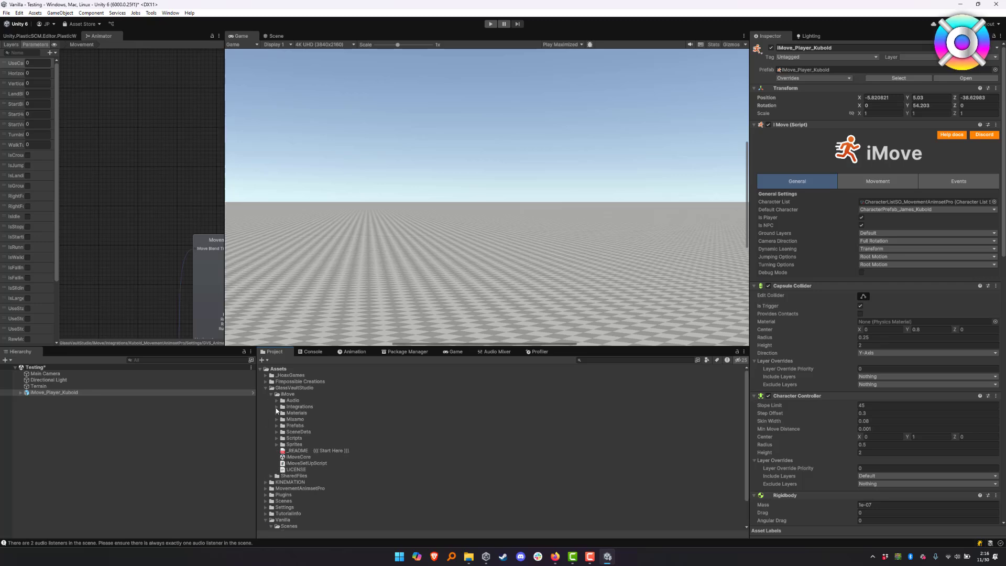
left_click(277, 408)
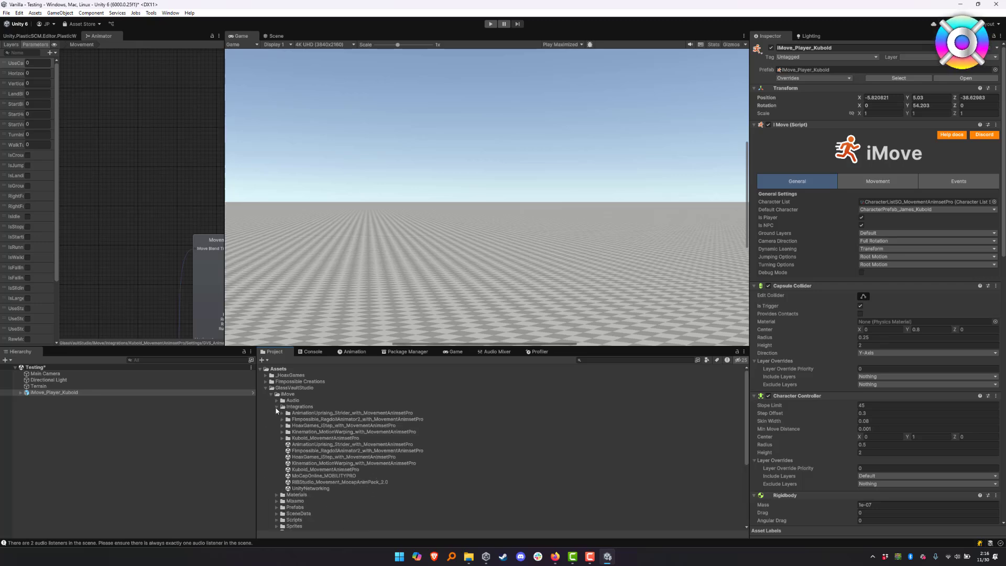
left_click(282, 439)
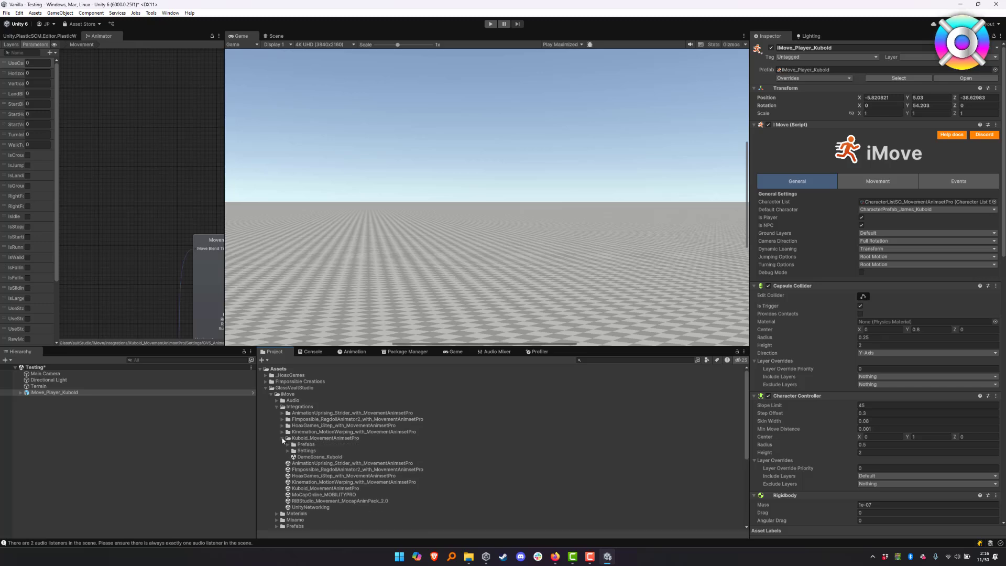
double_click(310, 457)
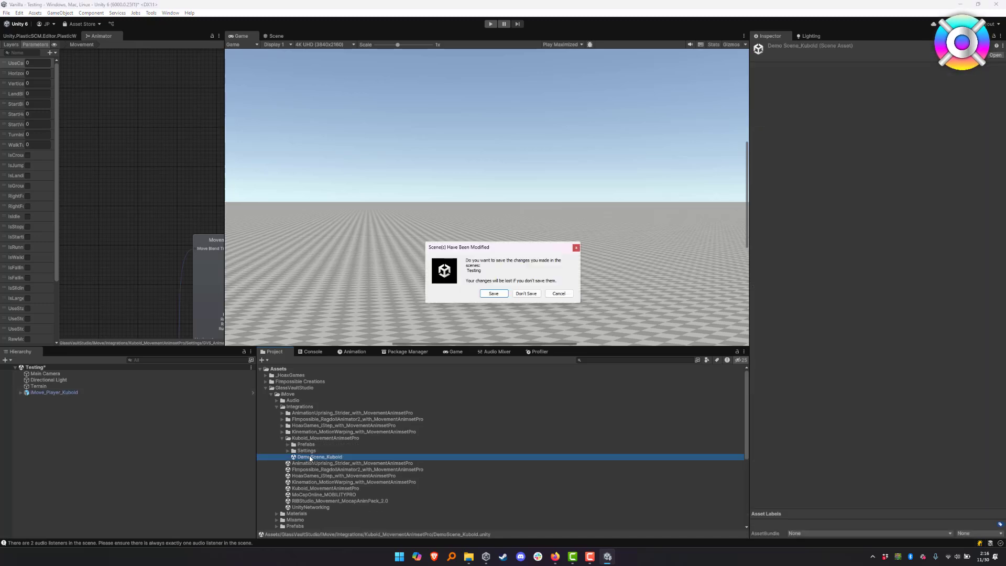
left_click(498, 294)
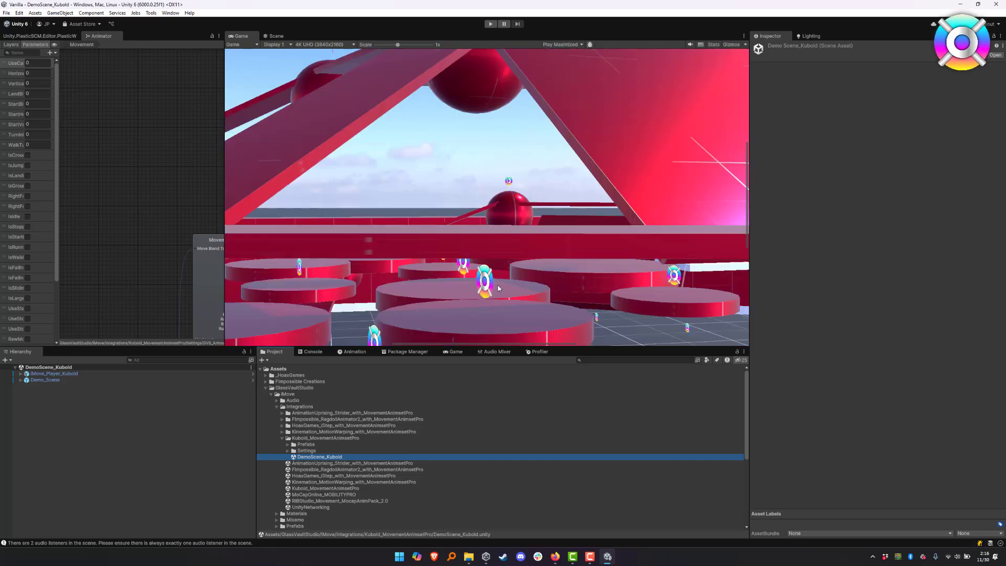
Play the DemoScene_Kubold scene, reduce the Game view scale until the whole frame fits, and run the player across the floor
left_click(489, 24)
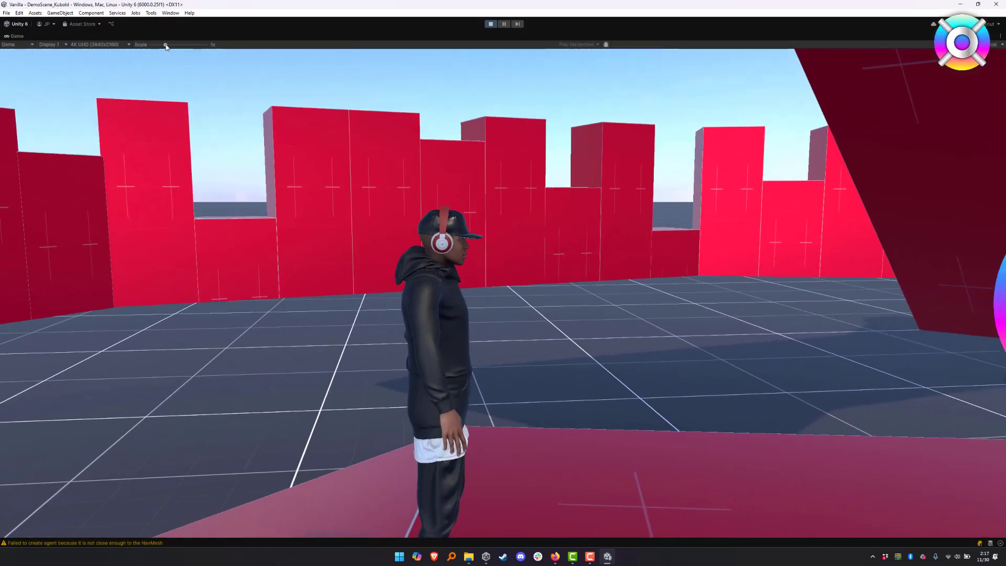
left_click_drag(166, 47, 152, 46)
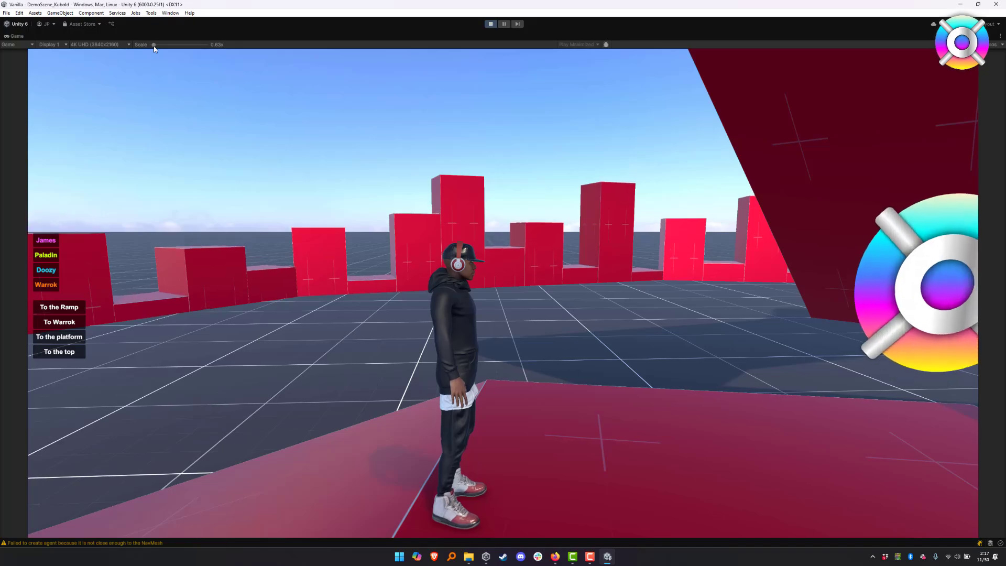
key("w")
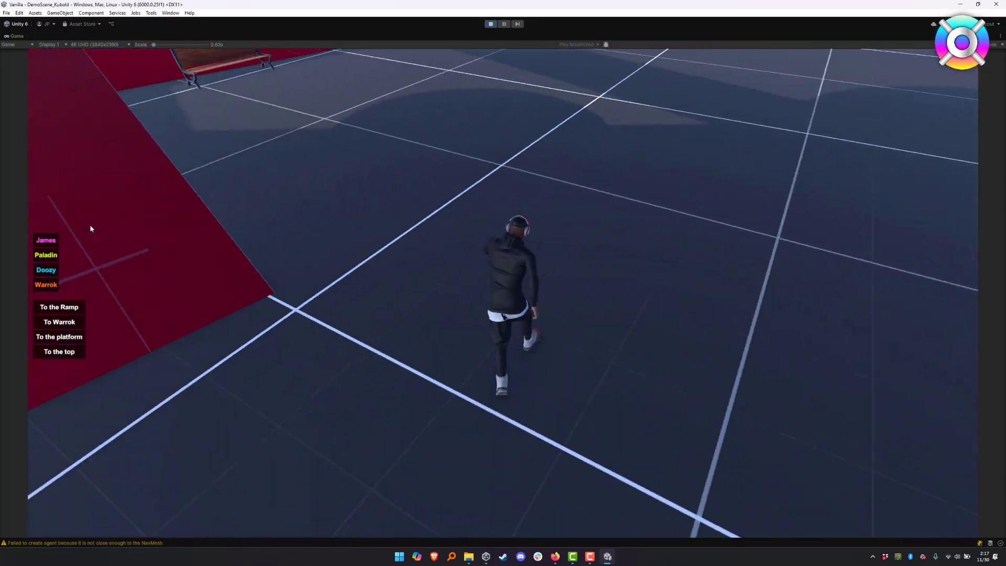
Switch the playable character to Paladin, Doozy and Warrok in turn, and test the movement of each one
left_click(44, 256)
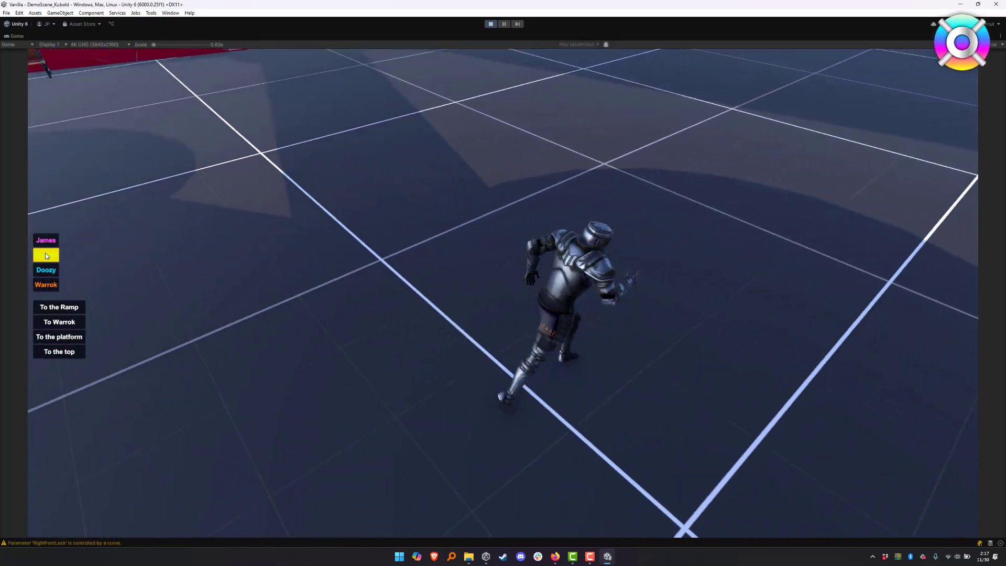
key("a")
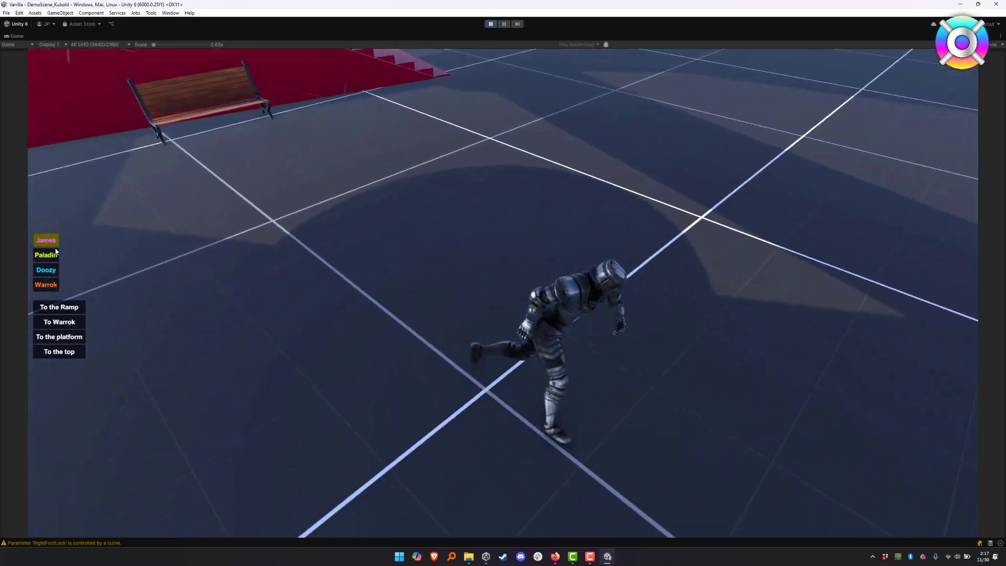
left_click(51, 270)
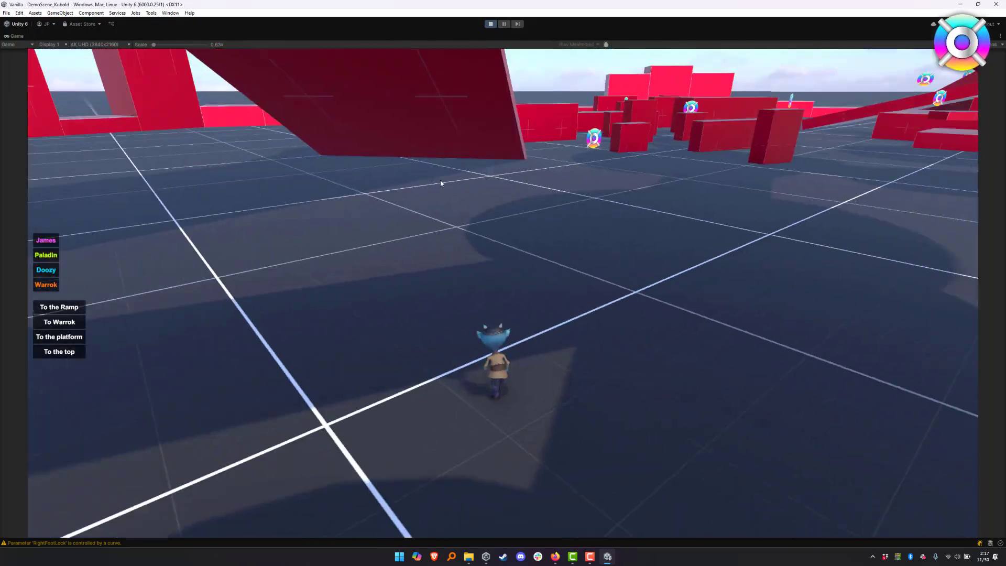
key("a")
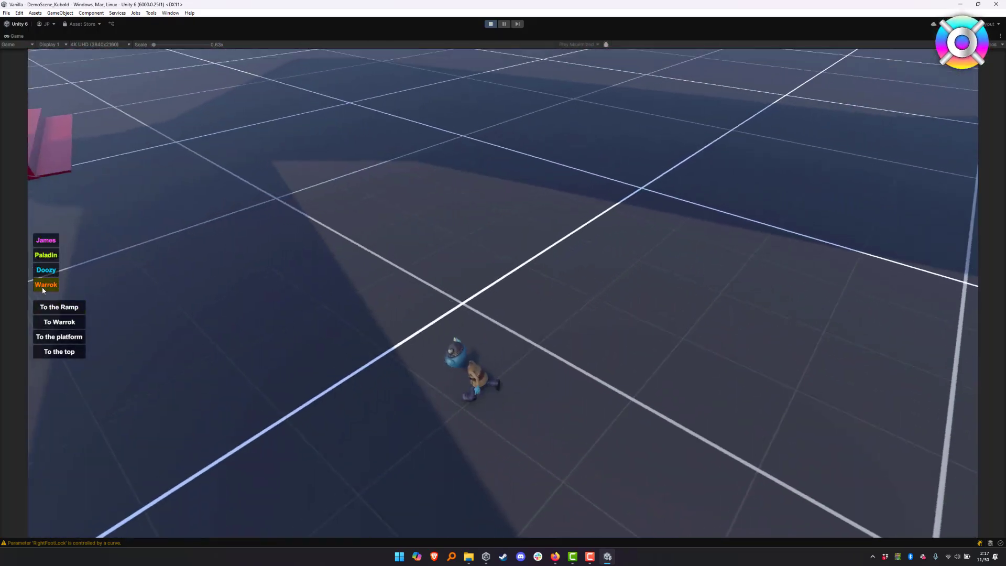
left_click(44, 286)
key("s")
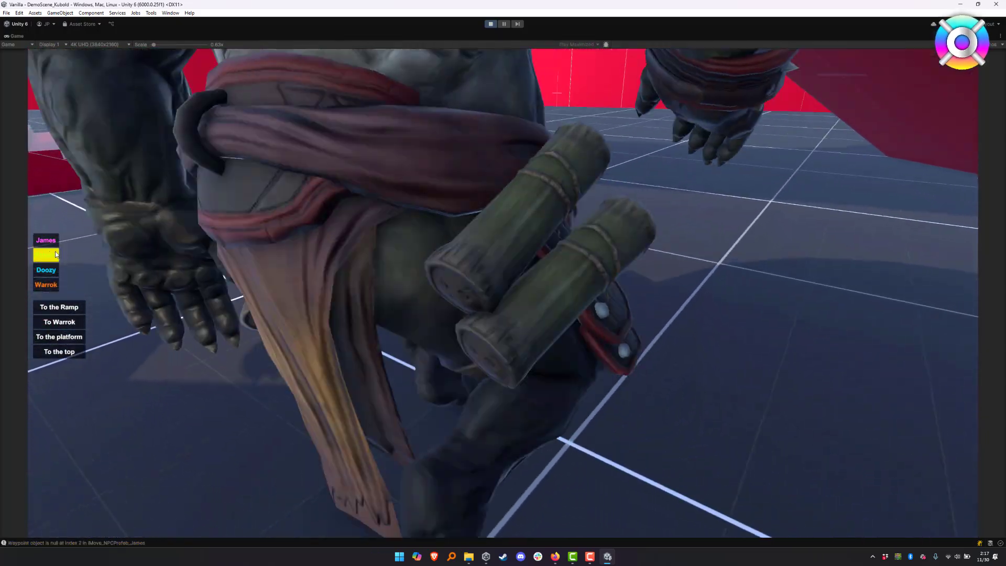
Switch the character back to James, then to Paladin, and test the interaction at the bench marked E
left_click(55, 254)
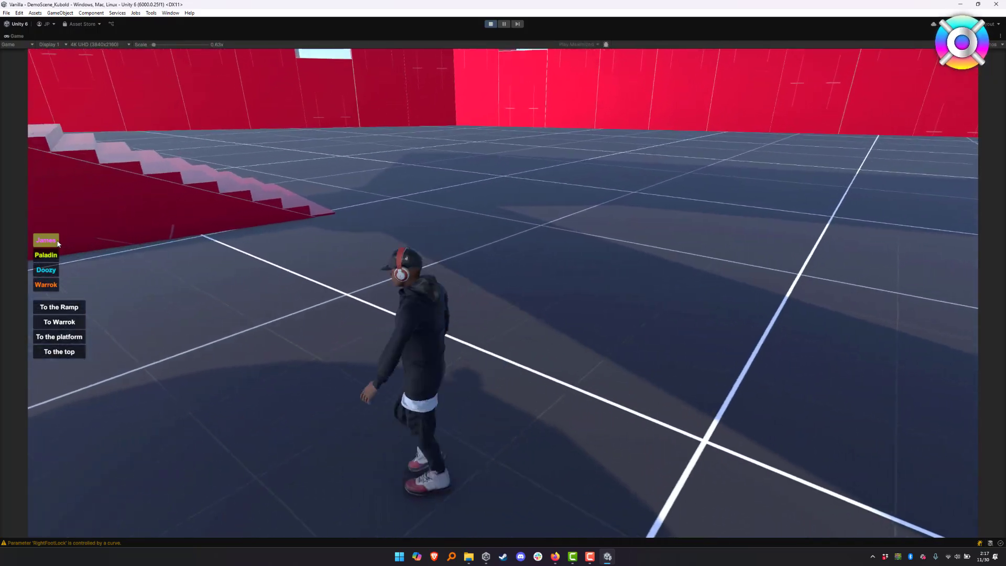
left_click(58, 255)
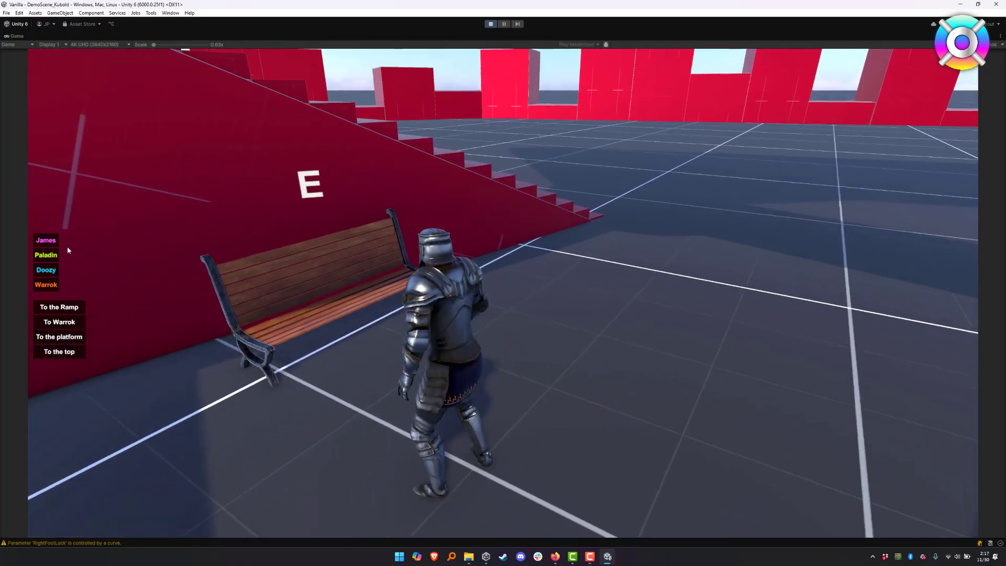
key("e")
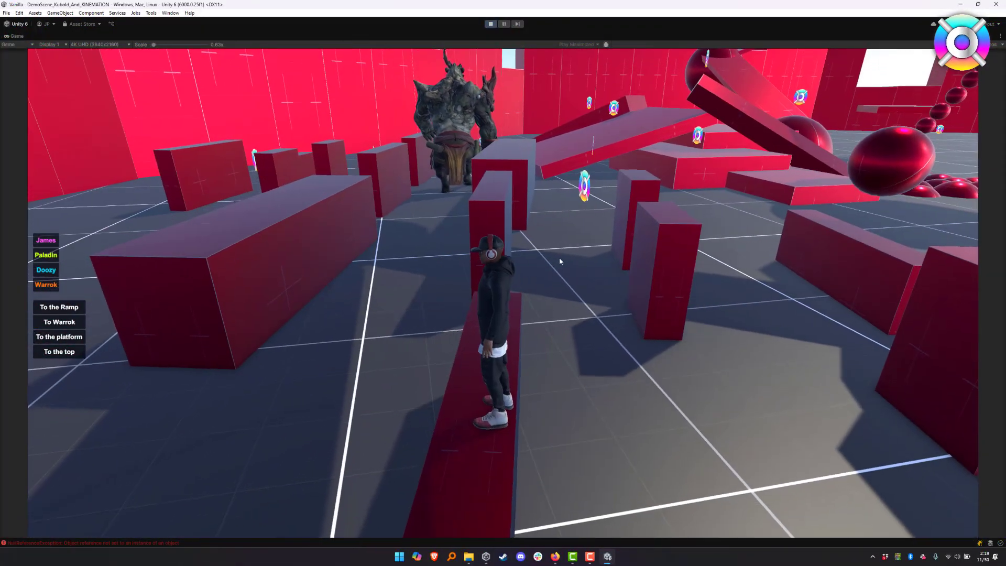
Test James's running, jumping and obstacle movement between the red blocks in the playing DemoScene_Kubold_And_KINEMATION scene
key("space")
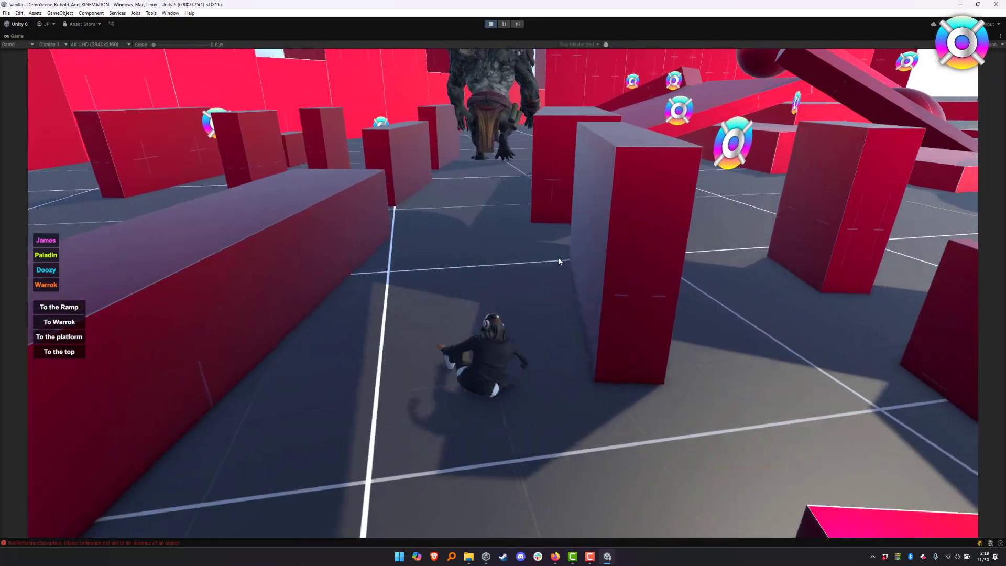
key("a")
key("w")
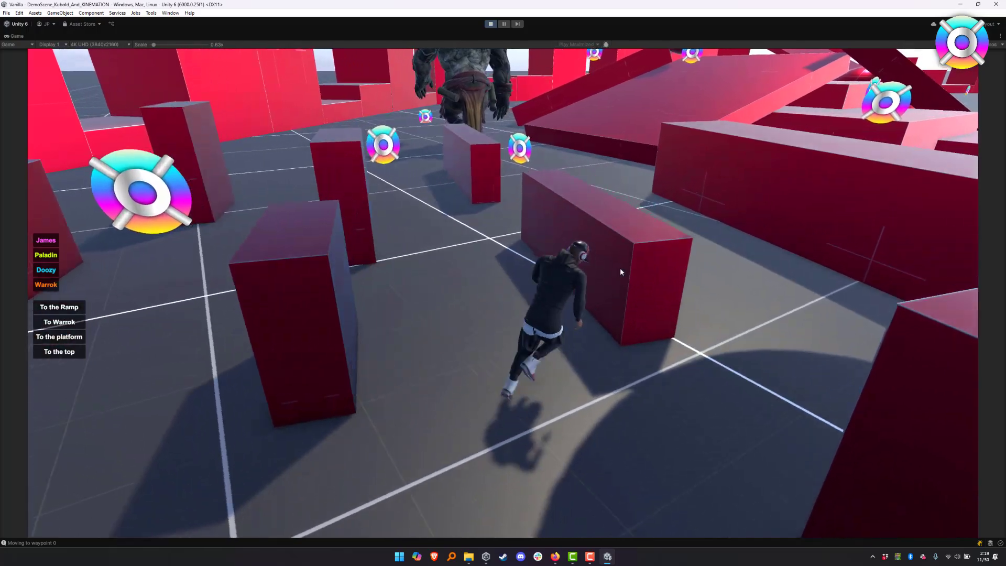
key("space")
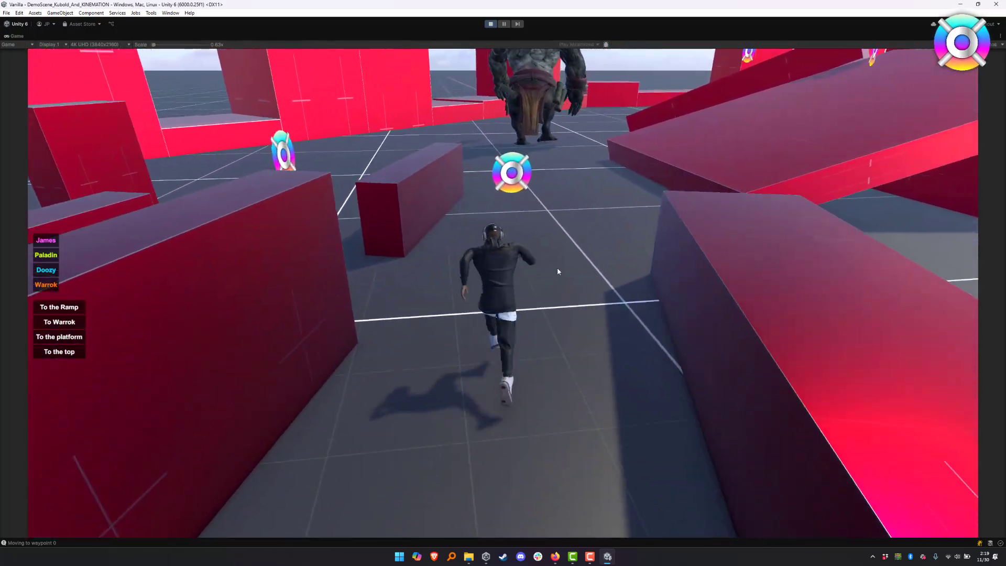
key("space")
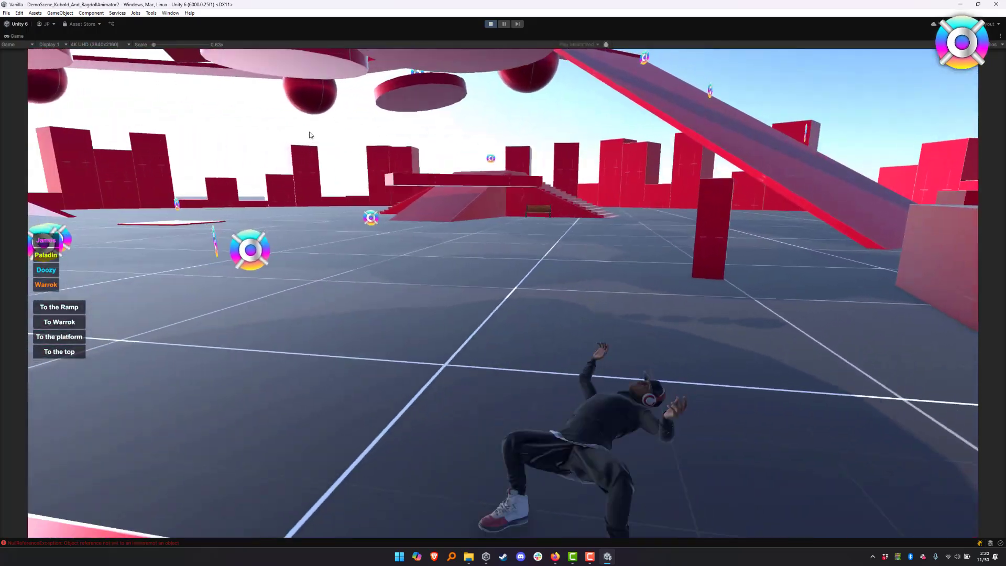
Test James's movement in the playing DemoScene_Kubold_And_RagdollAnimator2 scene, then walk him forward behind Warrok in DemoScene_Kubold_And_Strider
key("a")
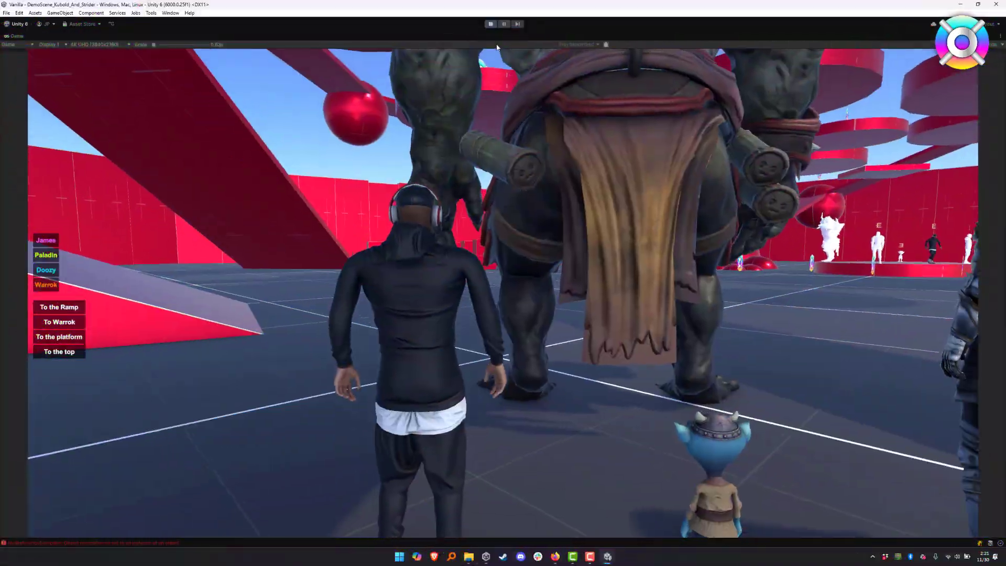
key("w")
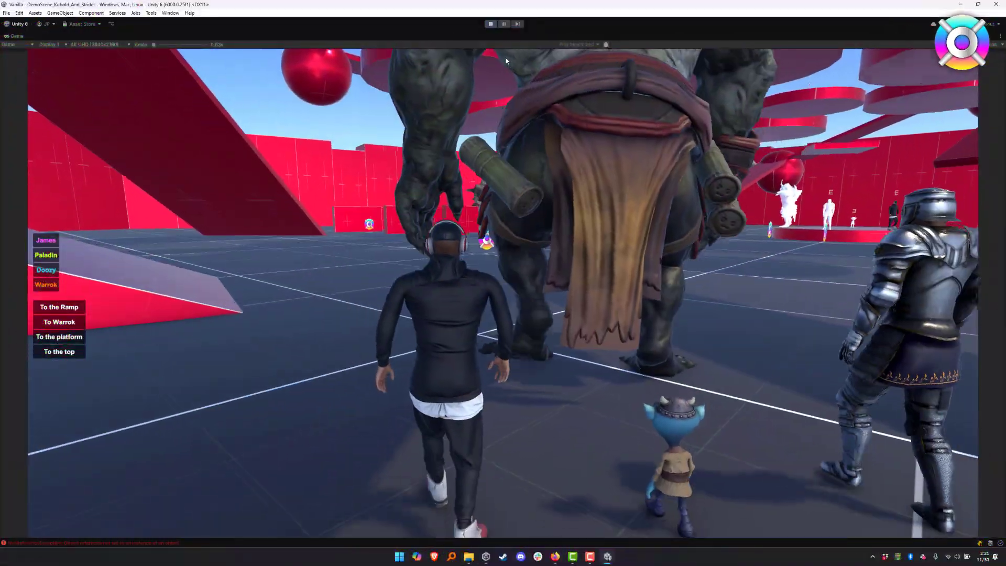